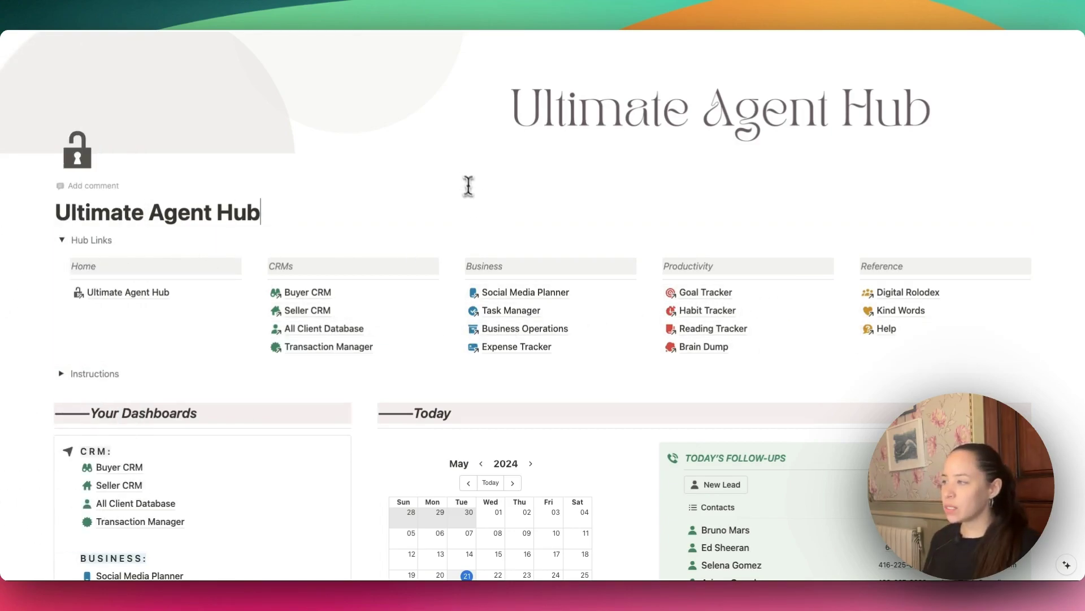
Reveal the floating sidebar of favourite pages over the Ultimate Agent Hub page
mouse_move(93, 173)
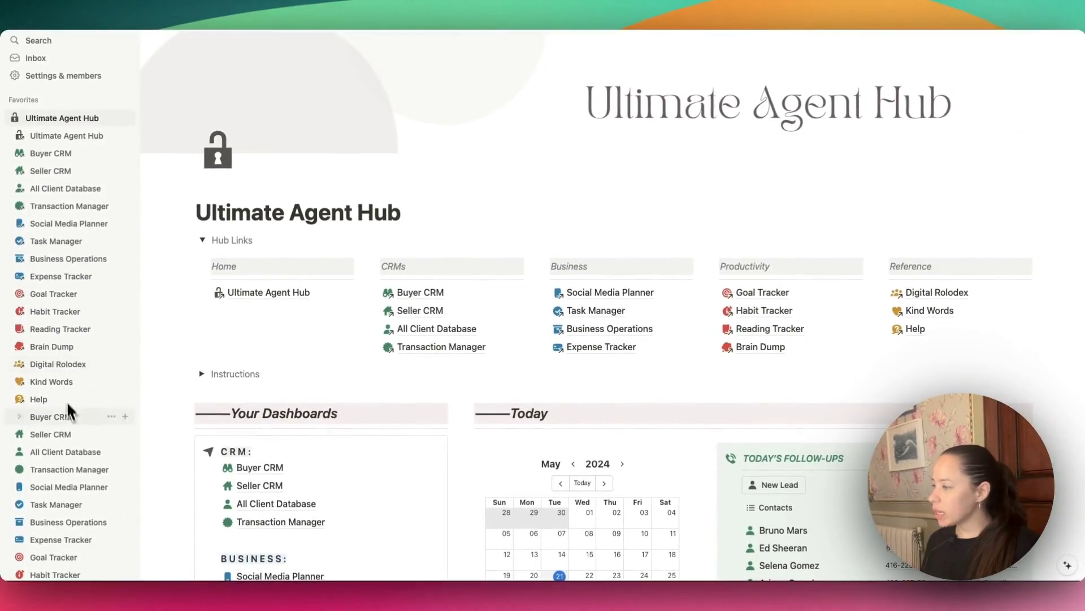
scroll(67, 411, down, 6)
scroll(76, 486, up, 5)
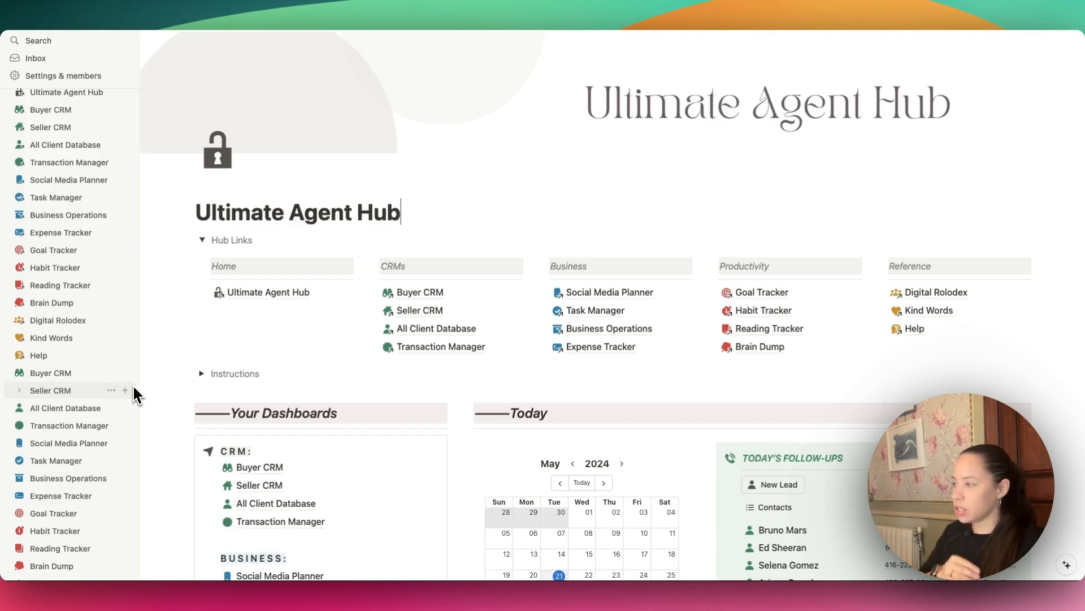
scroll(132, 384, up, 2)
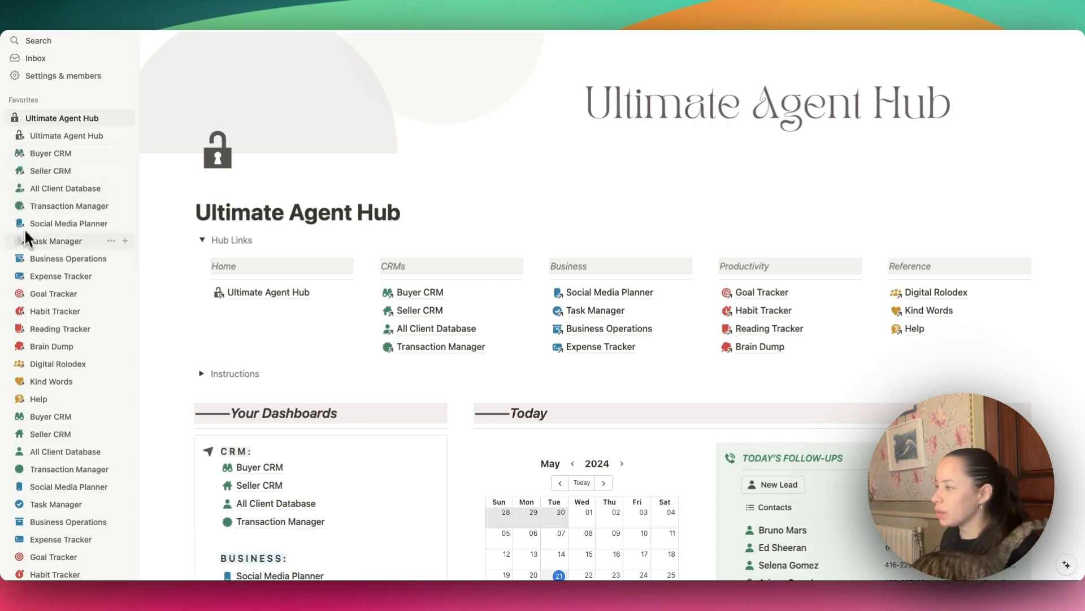
scroll(50, 455, down, 3)
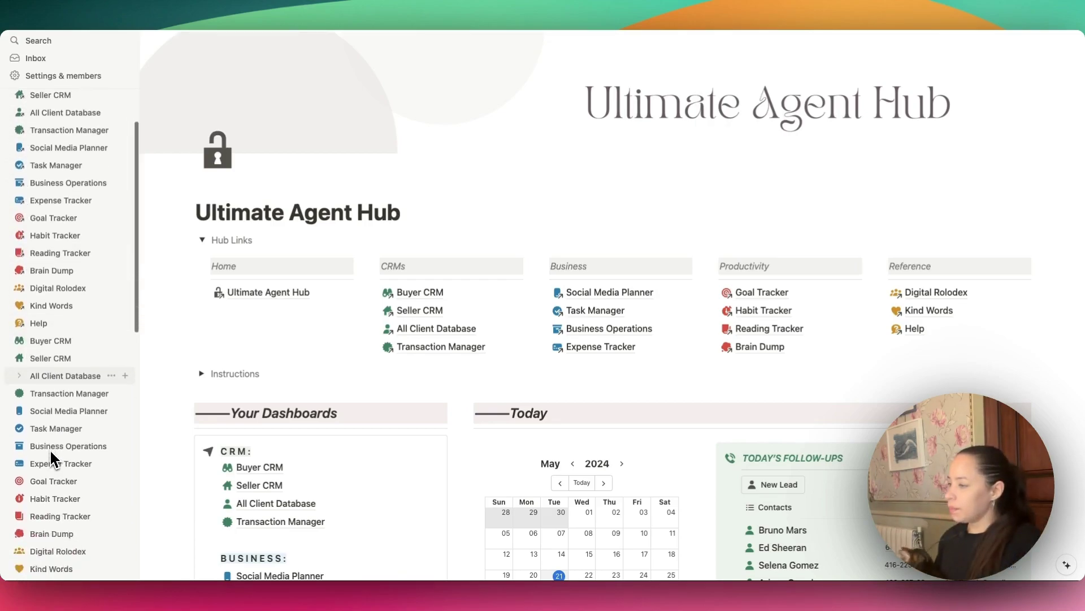
scroll(56, 475, down, 3)
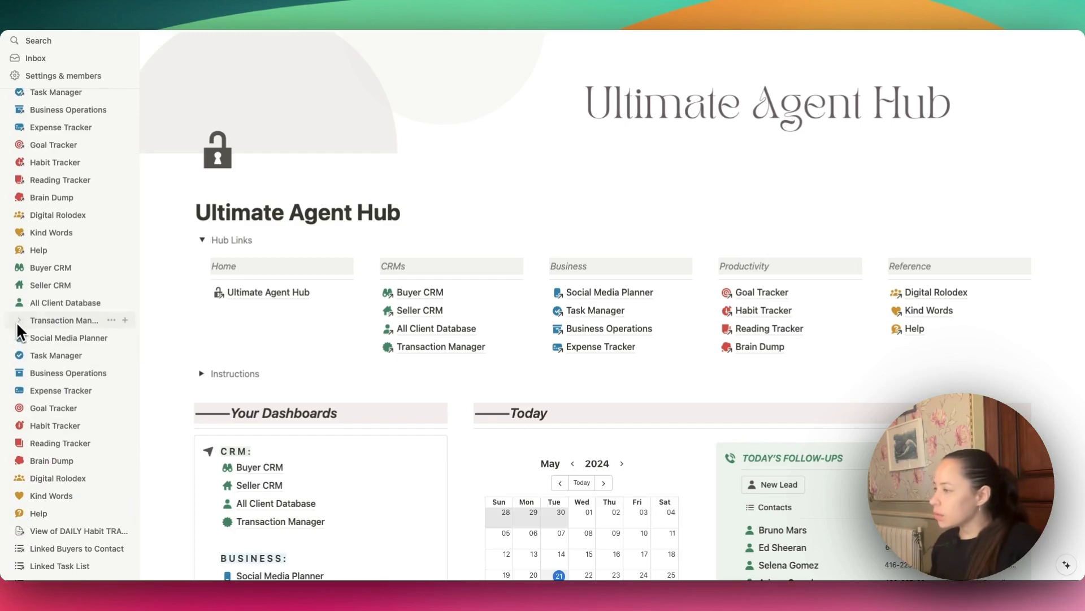
scroll(48, 355, up, 1)
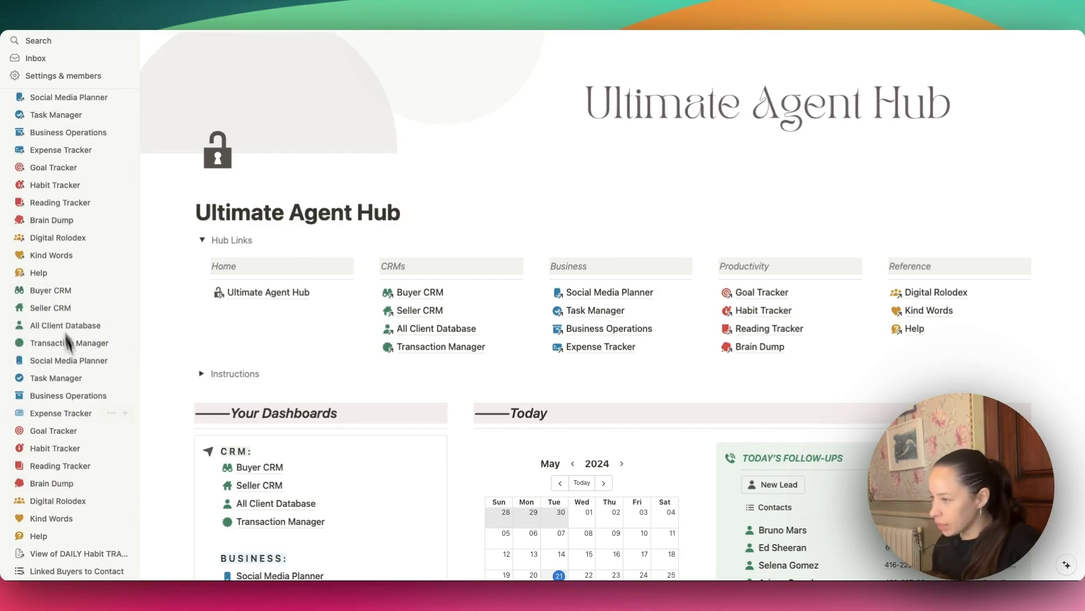
scroll(419, 481, down, 10)
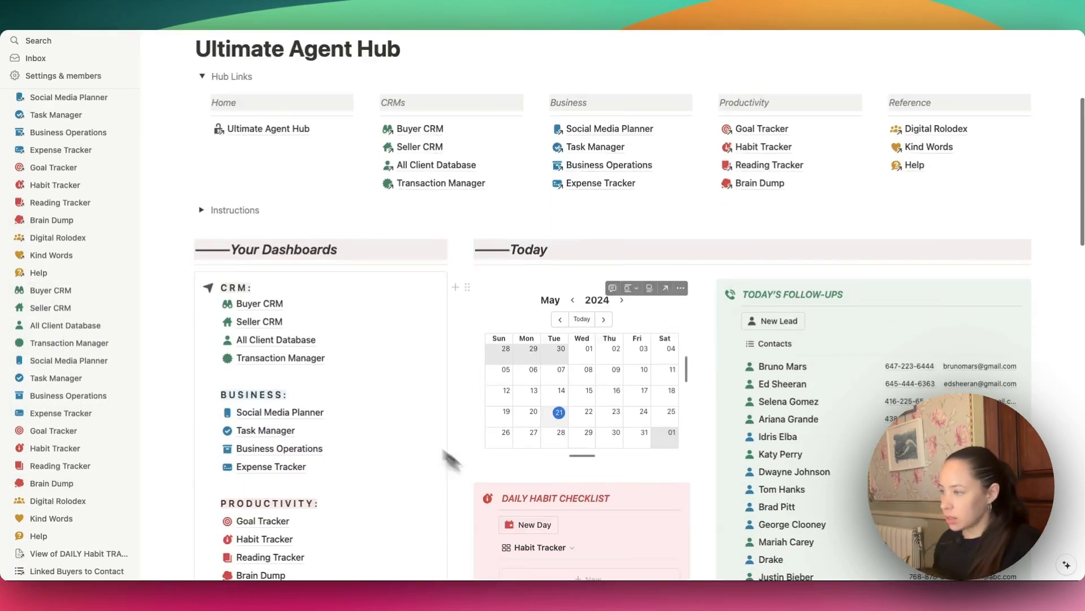
Scroll through the Ultimate Agent Hub page and collapse the sidebar so the page spans the window
scroll(57, 107, down, 8)
scroll(358, 219, up, 6)
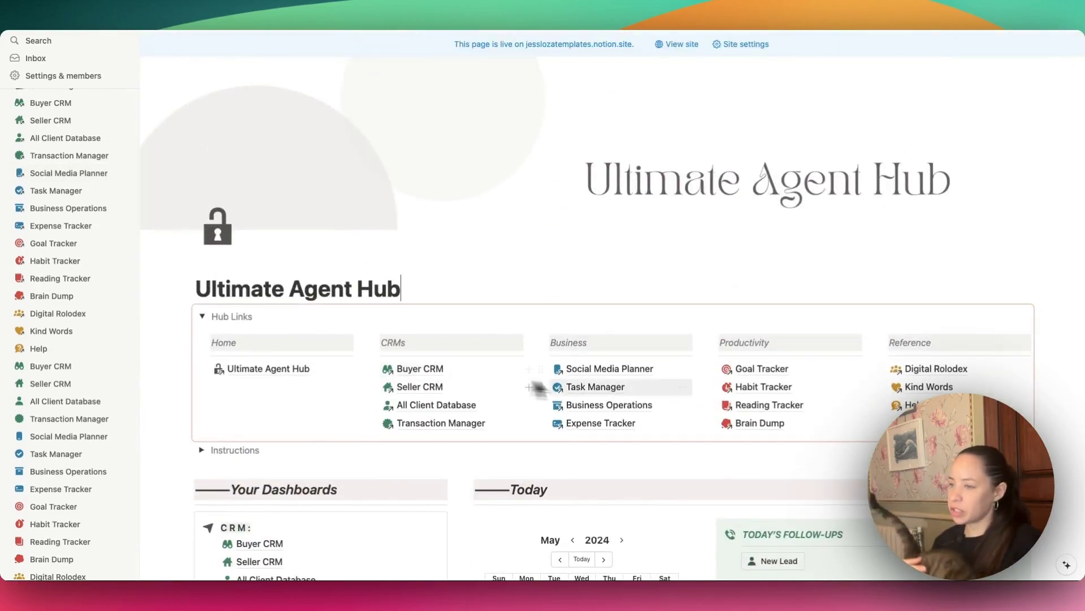
scroll(85, 170, up, 2)
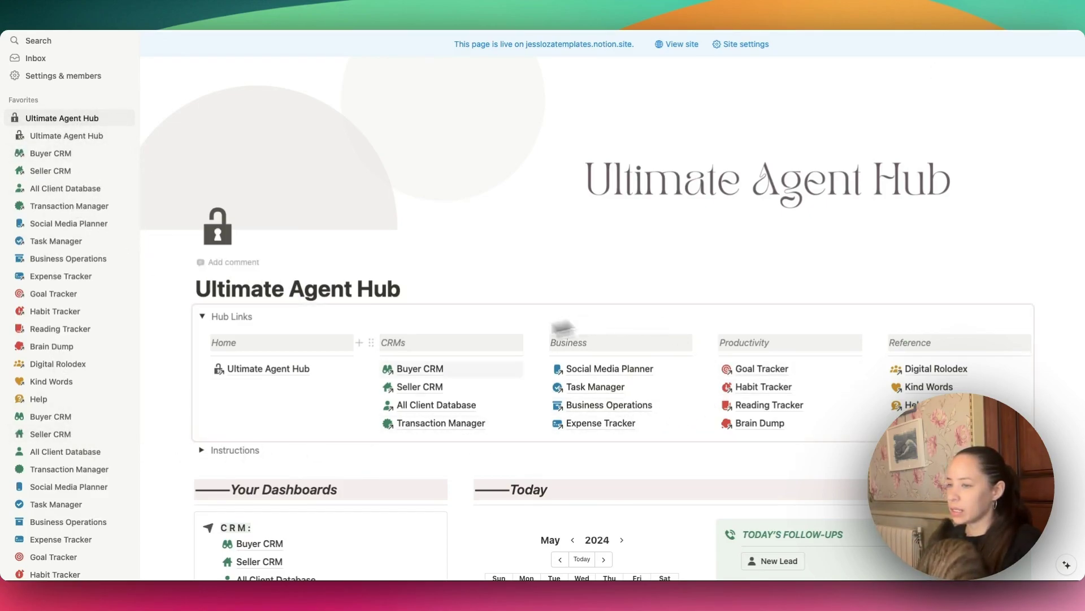
scroll(569, 400, down, 5)
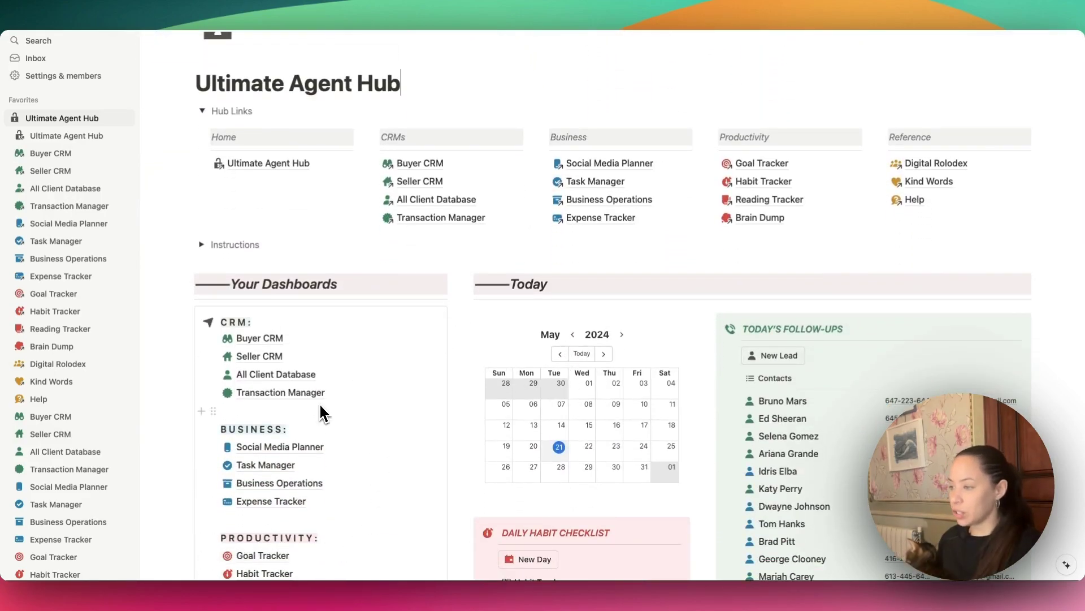
scroll(342, 361, down, 3)
scroll(335, 345, up, 4)
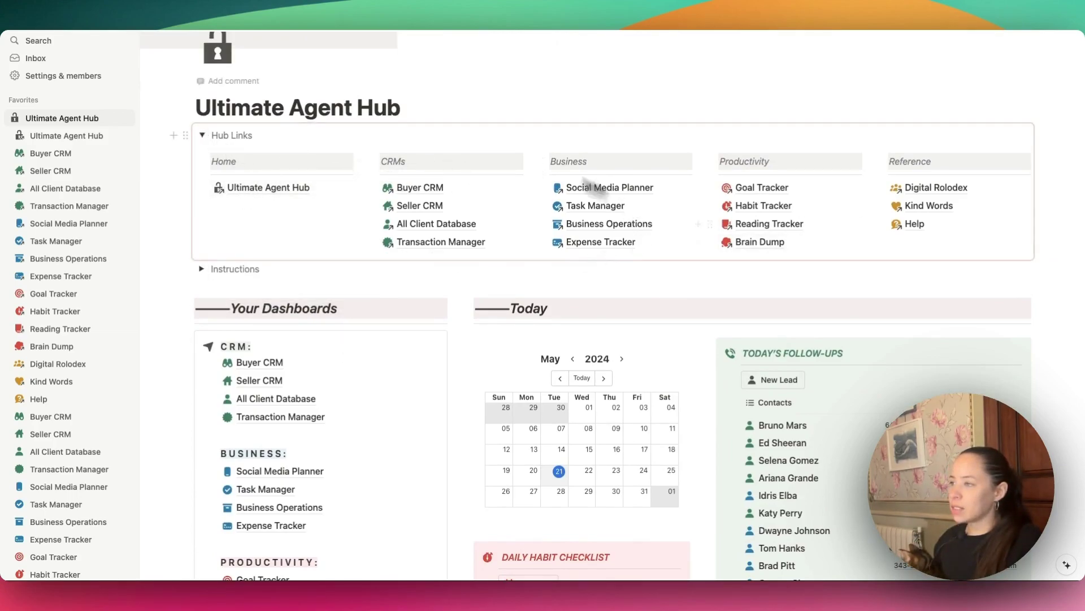
click(120, 24)
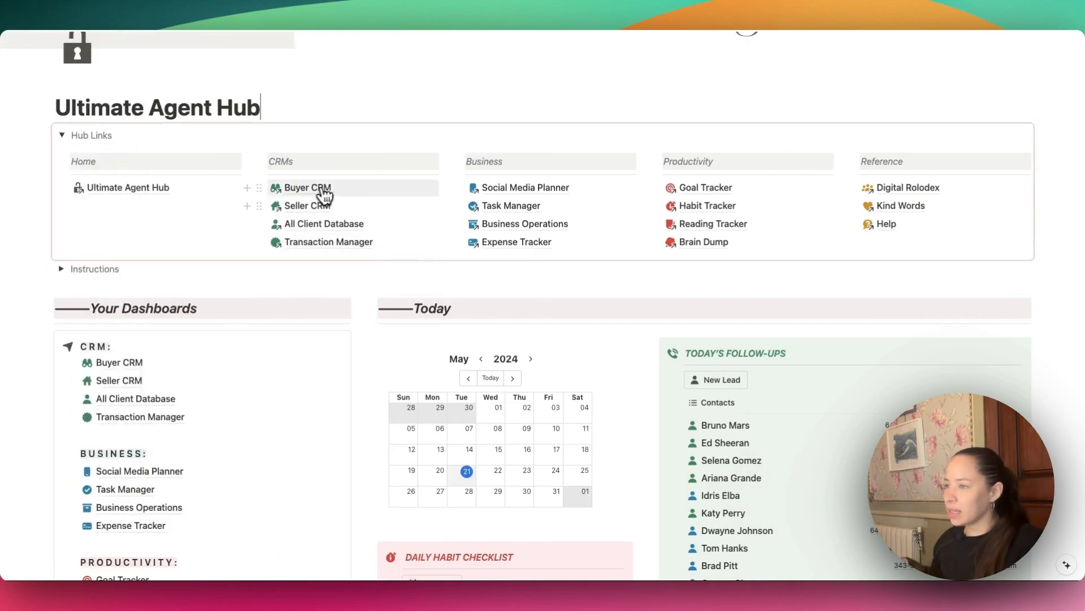
scroll(148, 169, down, 3)
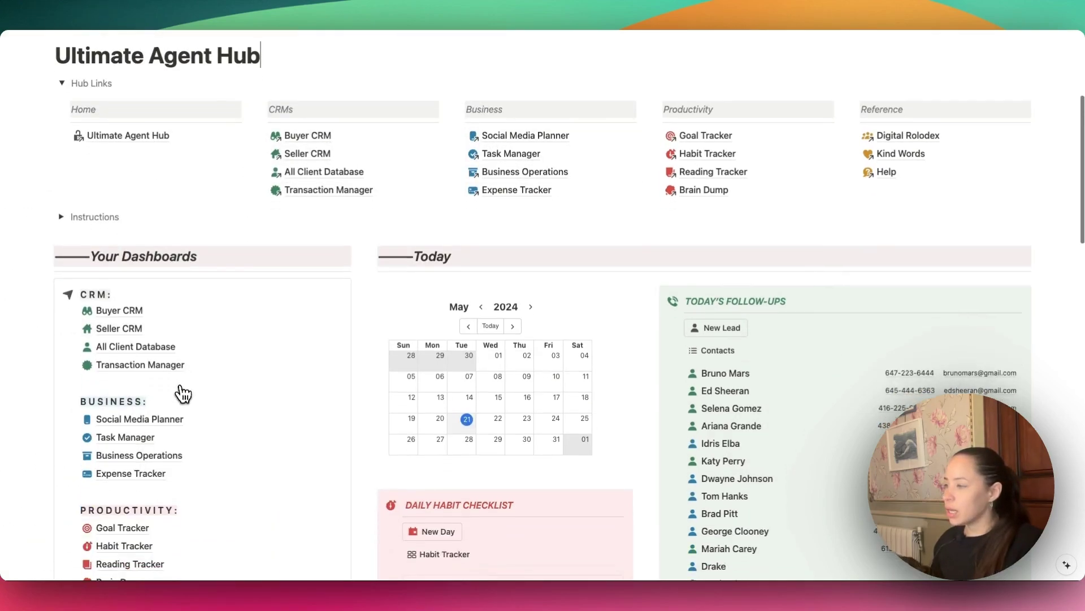
mouse_move(127, 287)
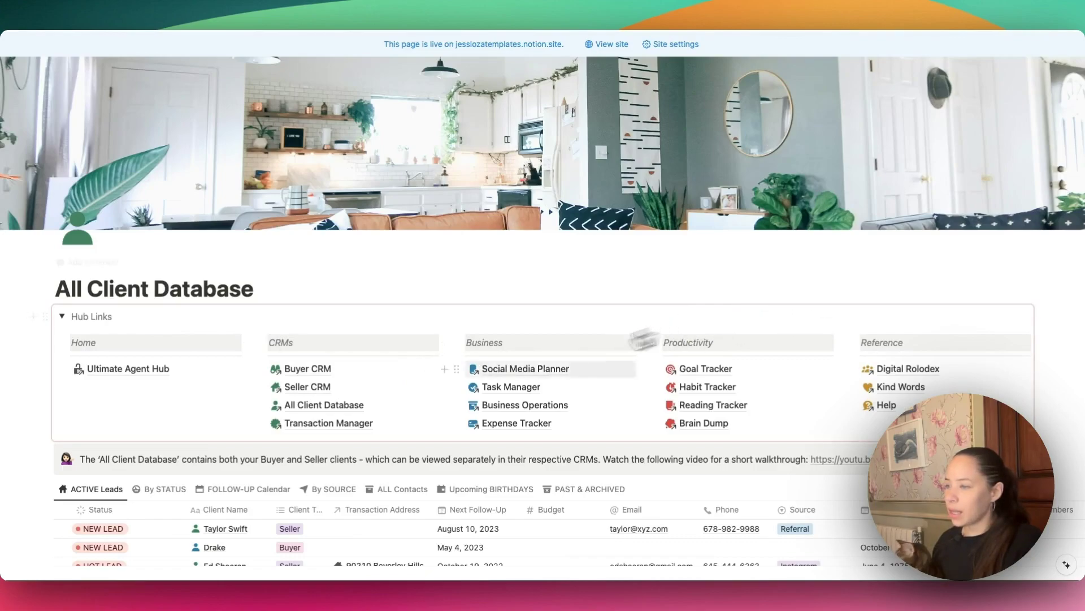
Open the Task Manager page from Hub Links and check the synced block's actions
scroll(581, 380, down, 3)
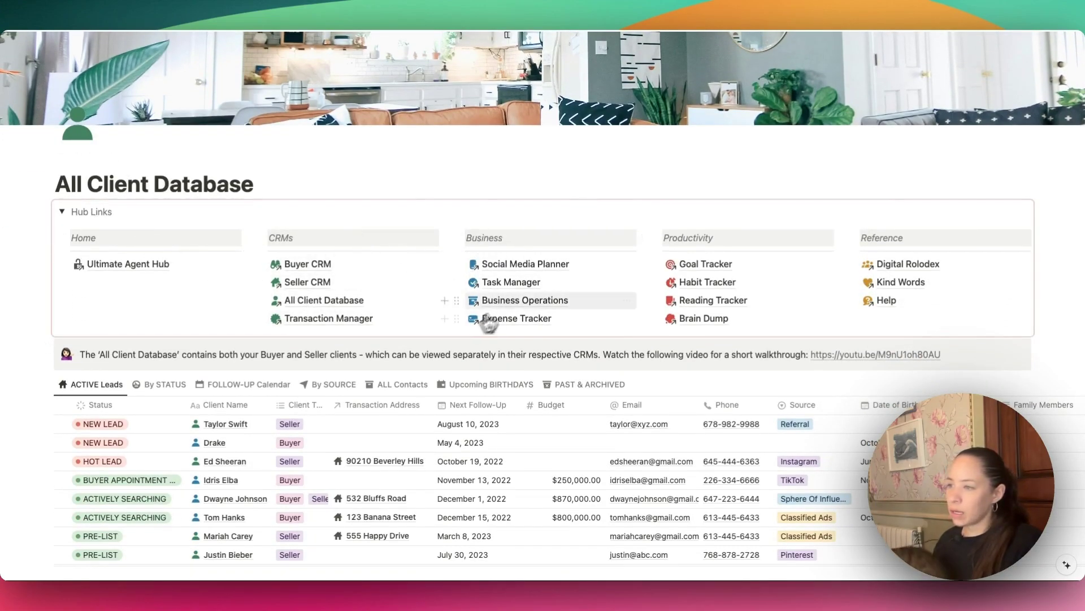
click(515, 282)
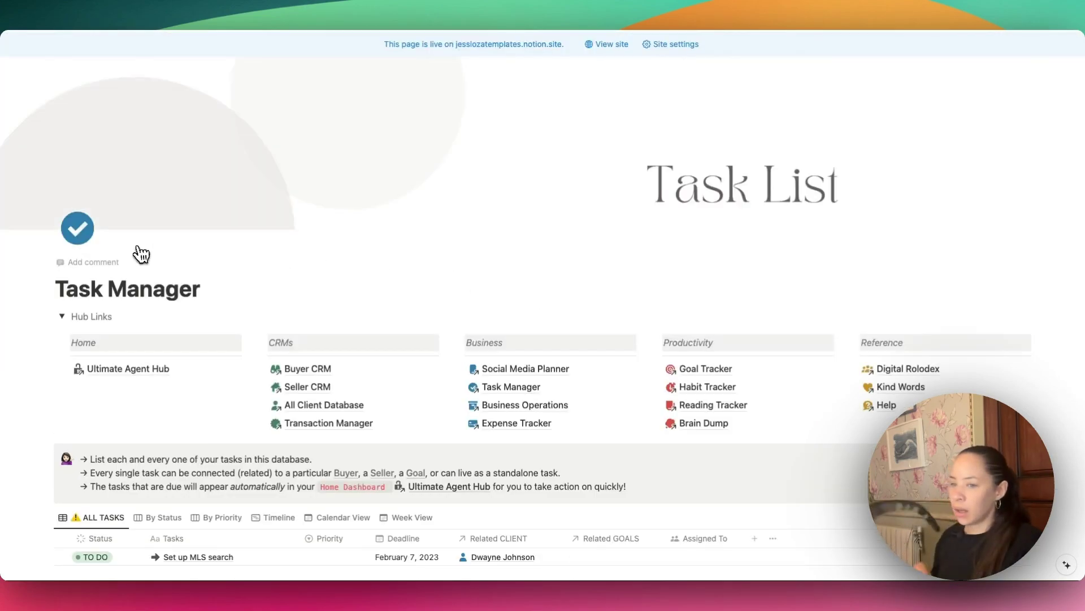
scroll(461, 340, down, 1)
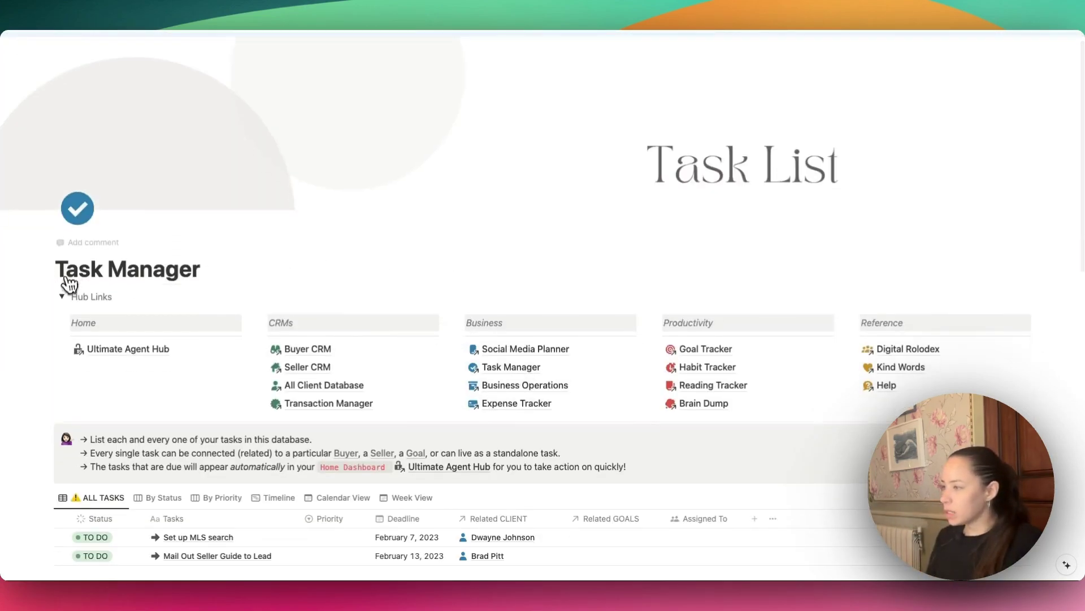
click(44, 297)
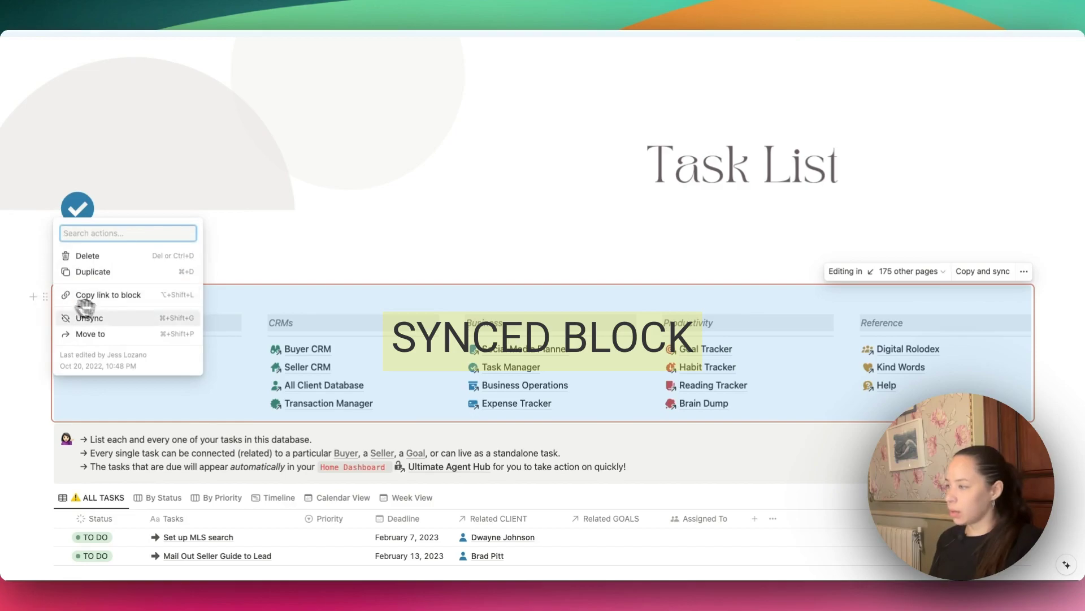
key(Escape)
Rename the Home heading to Hub Home and return to Ultimate Agent Hub
click(120, 322)
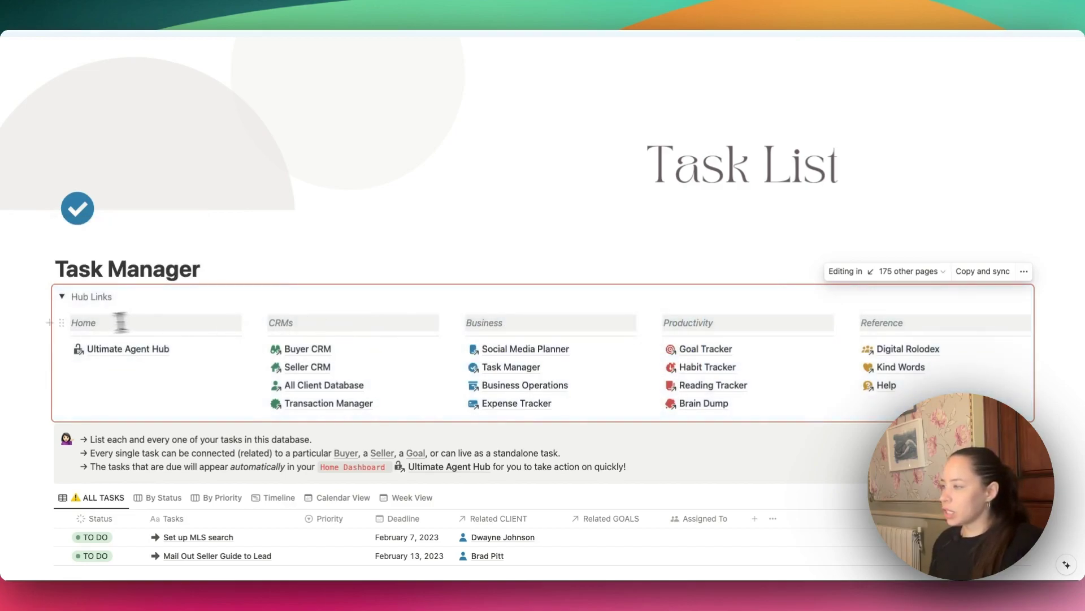
text(Hub)
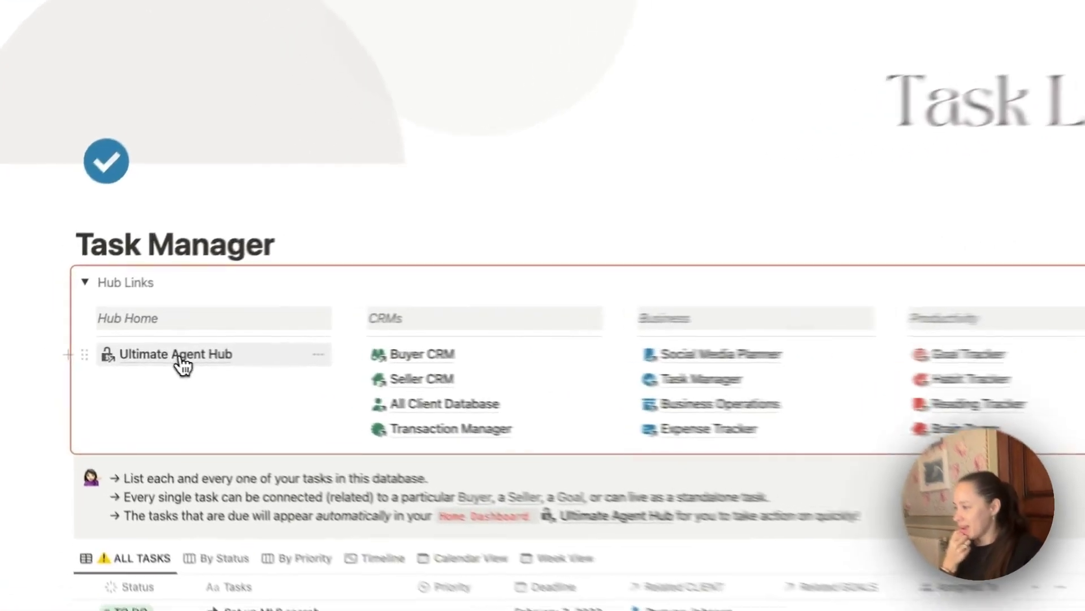
click(134, 349)
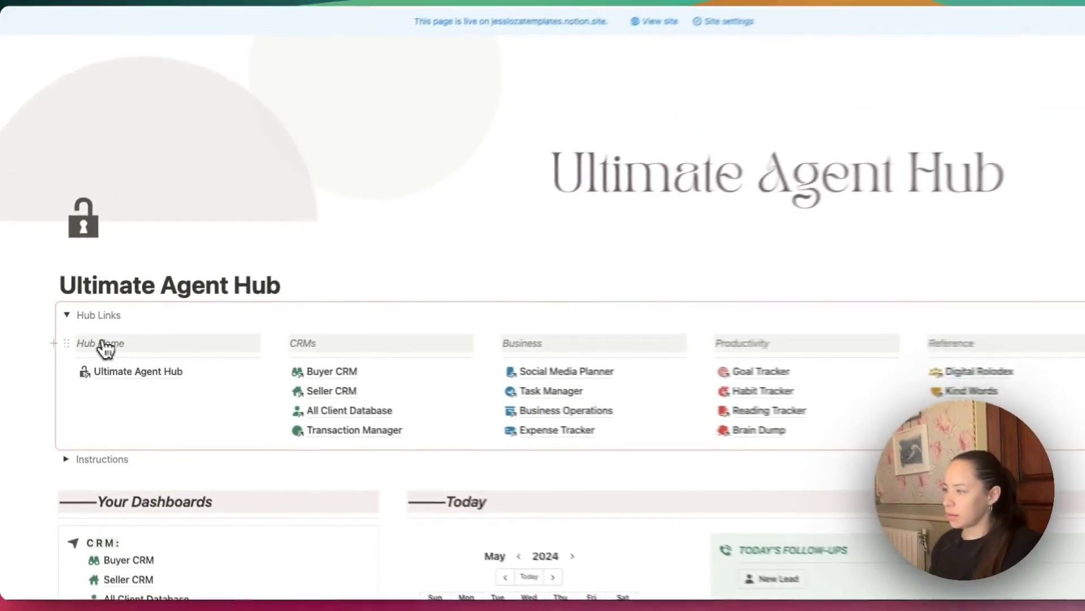
scroll(105, 348, down, 2)
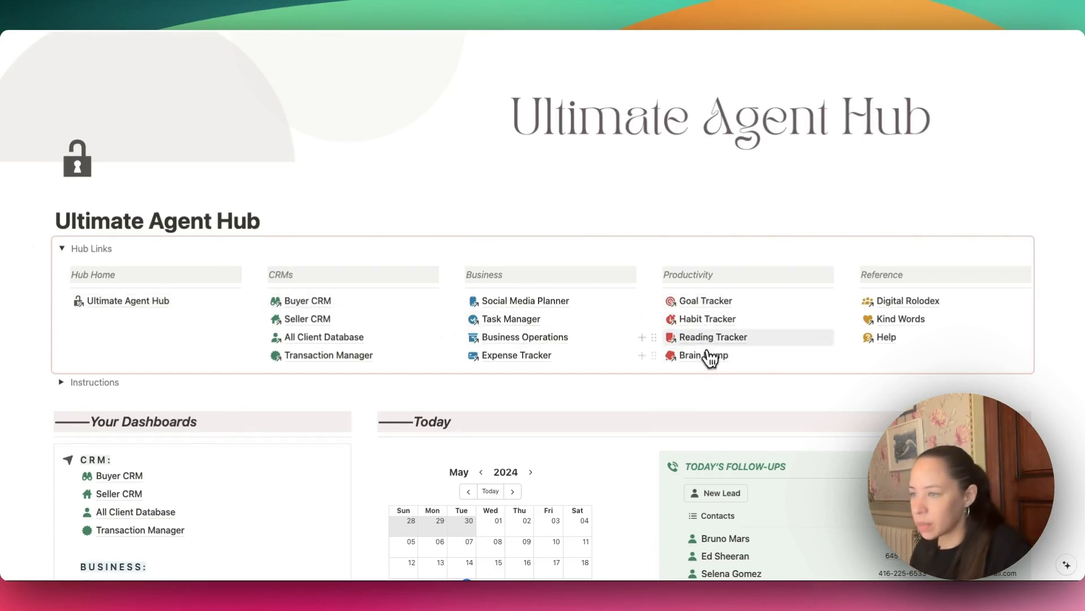
Open the Digital Rolodex page from Hub Links and scroll through it
mouse_move(719, 343)
click(907, 301)
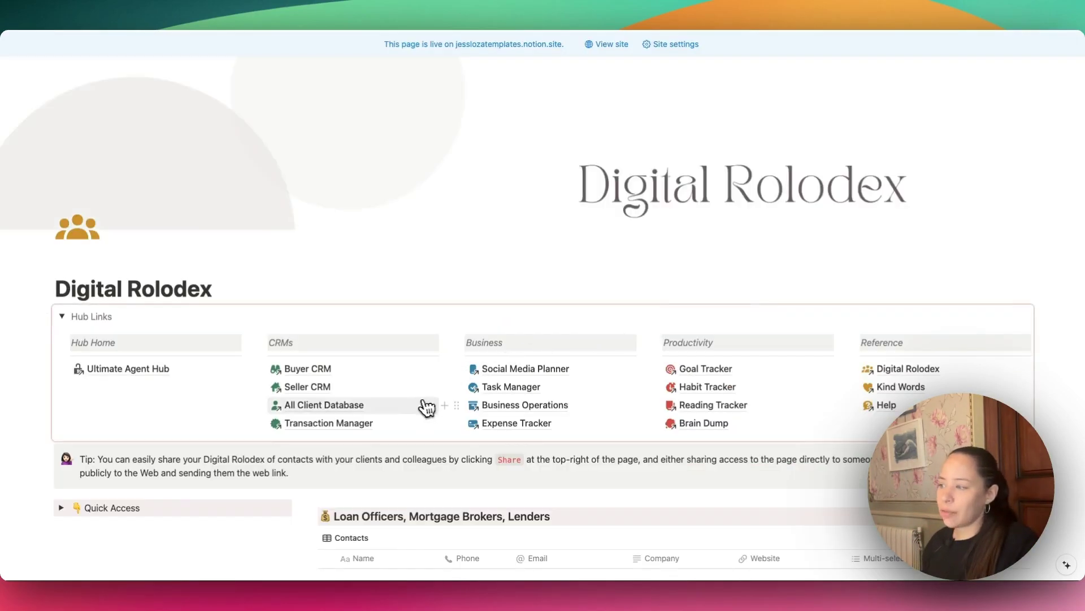
scroll(430, 396, down, 4)
mouse_move(404, 201)
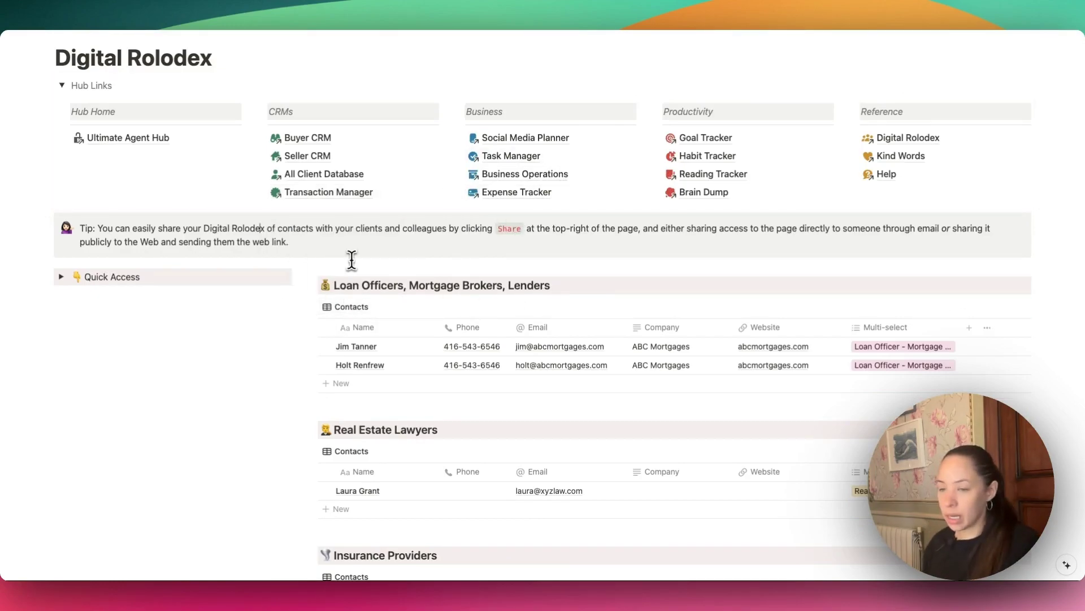
scroll(446, 249, up, 2)
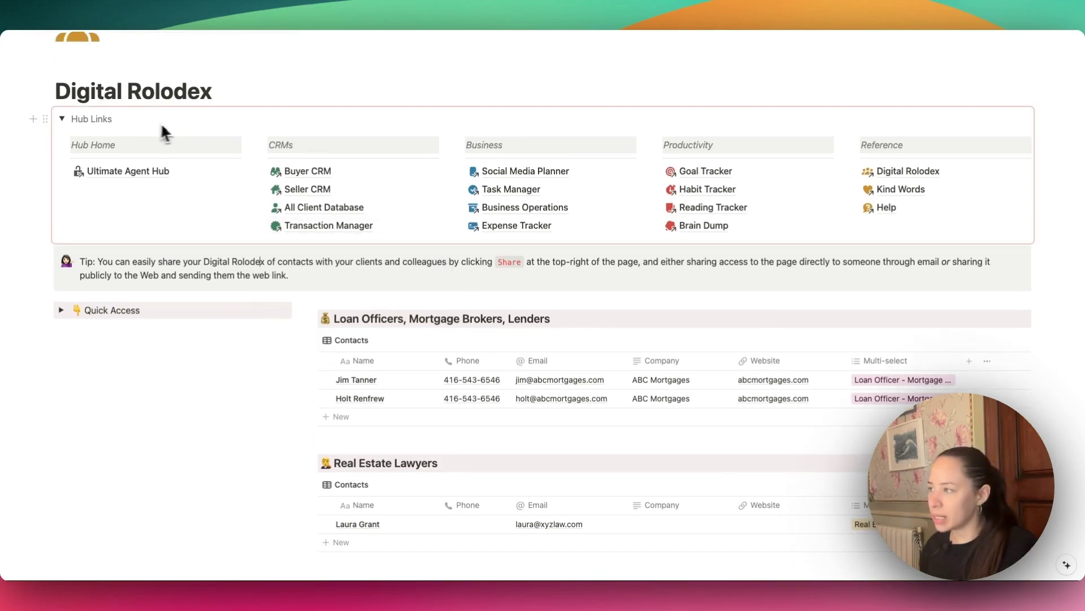
Collapse the Hub Links toggle and return to Ultimate Agent Hub
mouse_move(37, 294)
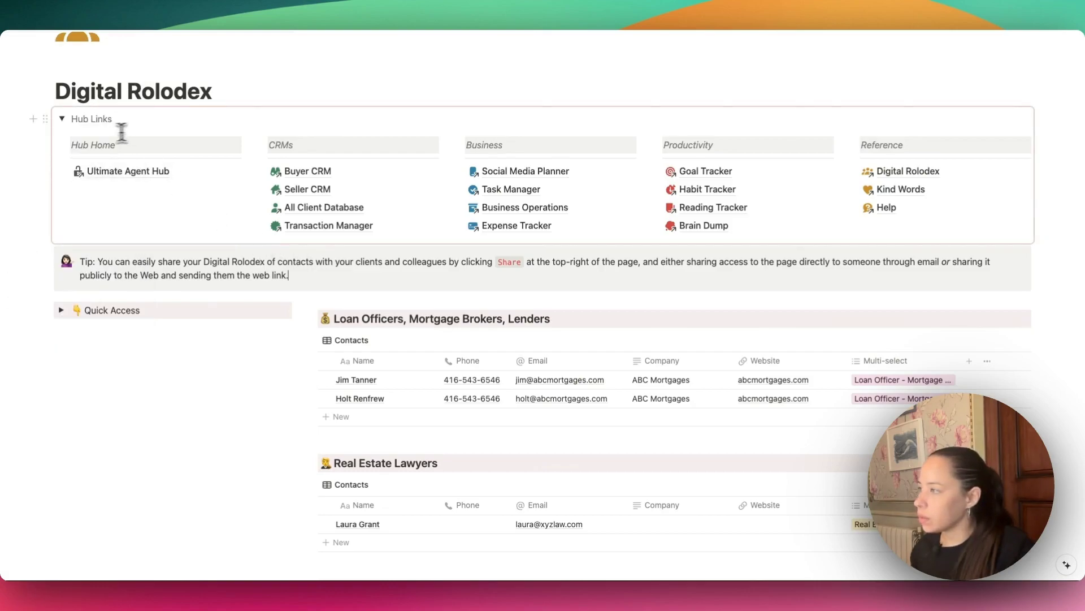
click(65, 121)
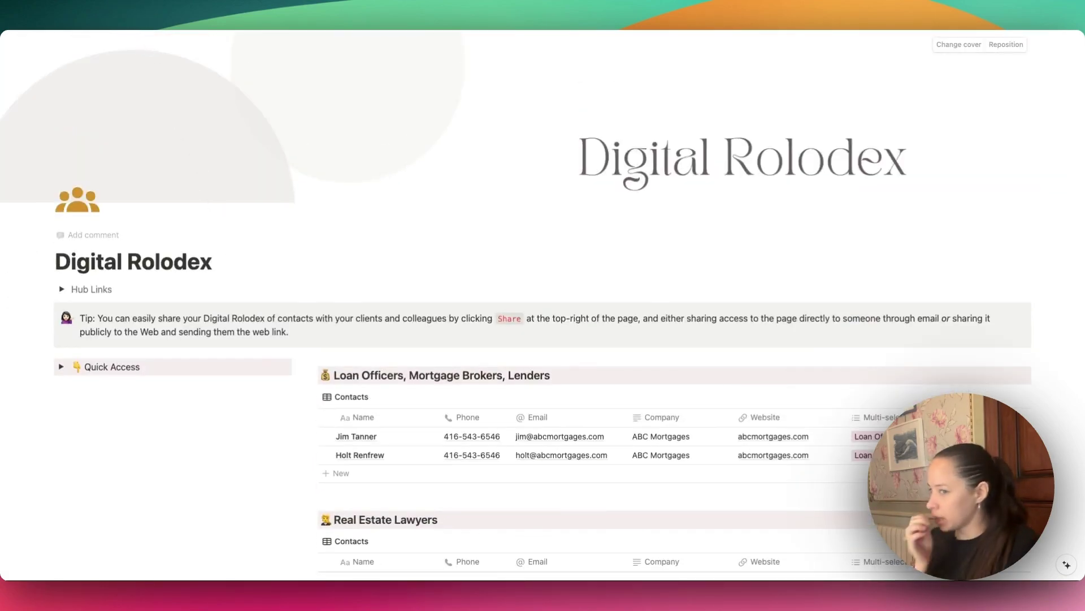
click(148, 34)
scroll(453, 283, down, 3)
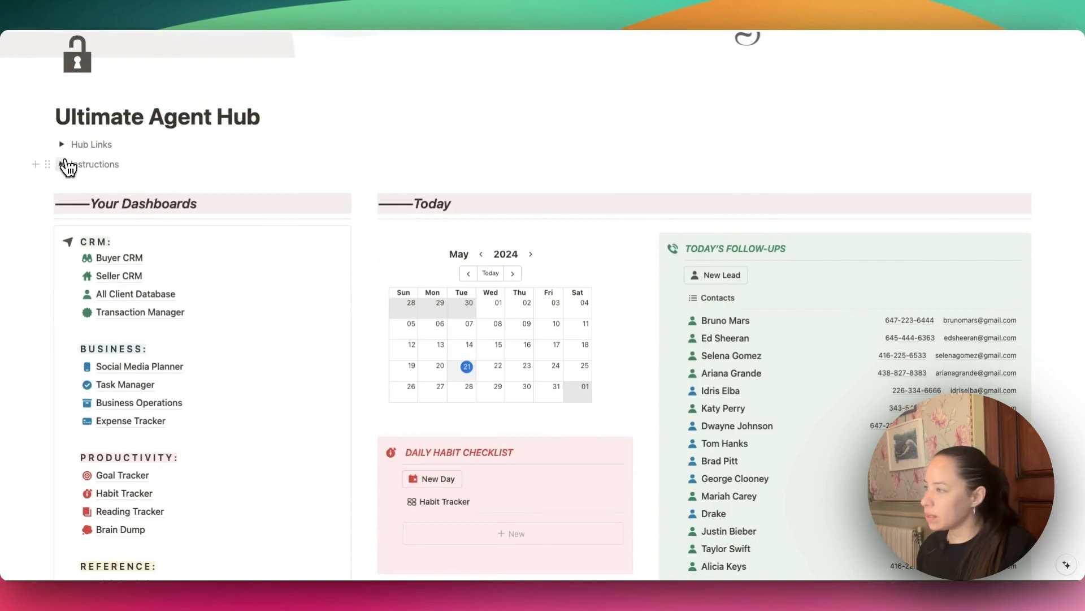
Expand the Hub Links toggle on Ultimate Agent Hub again
click(63, 146)
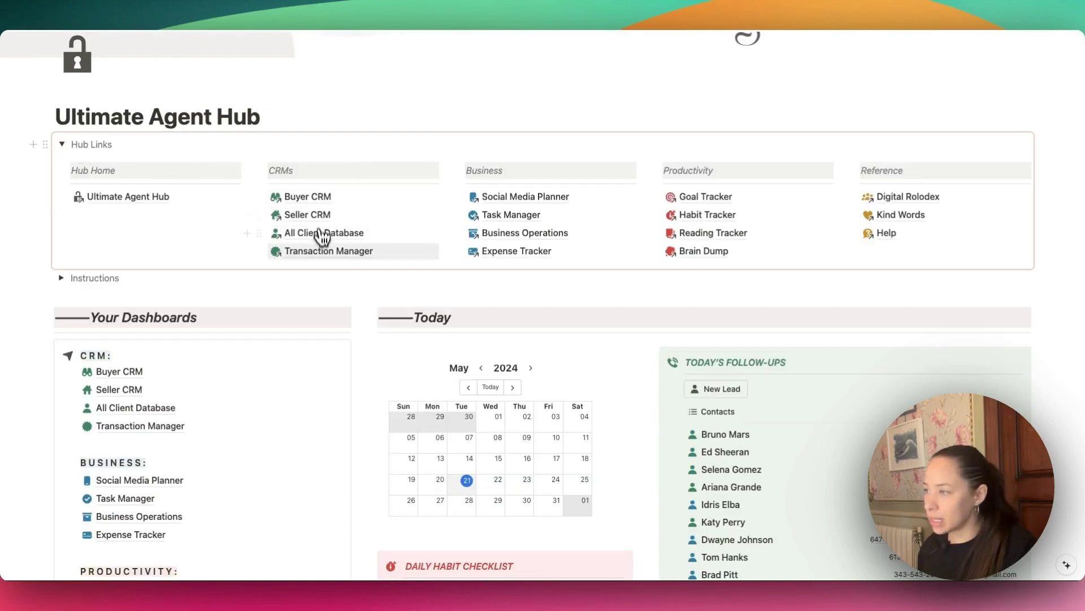
mouse_move(601, 221)
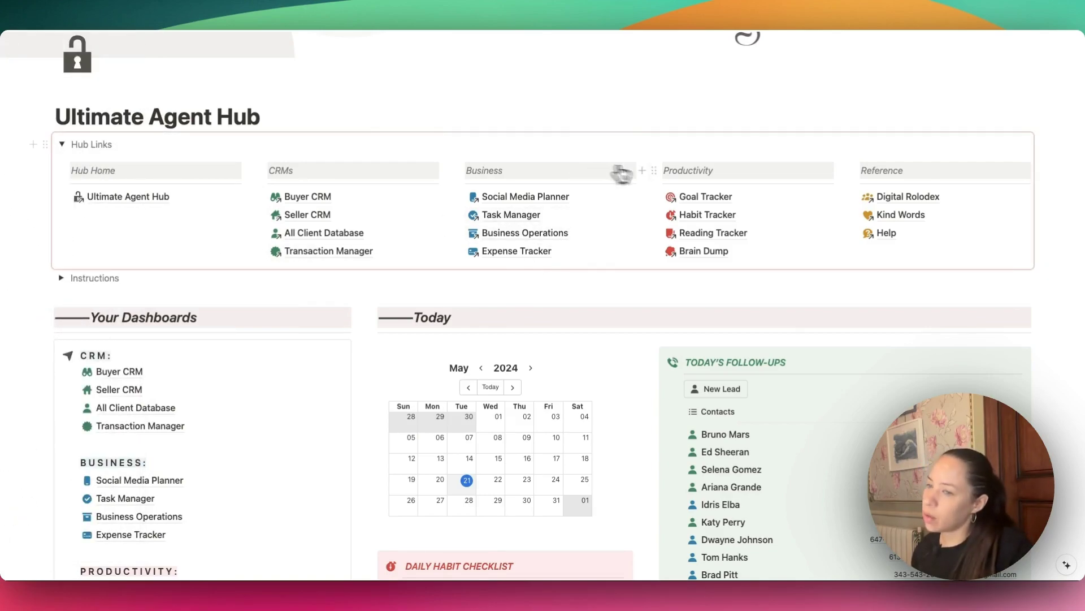
mouse_move(11, 370)
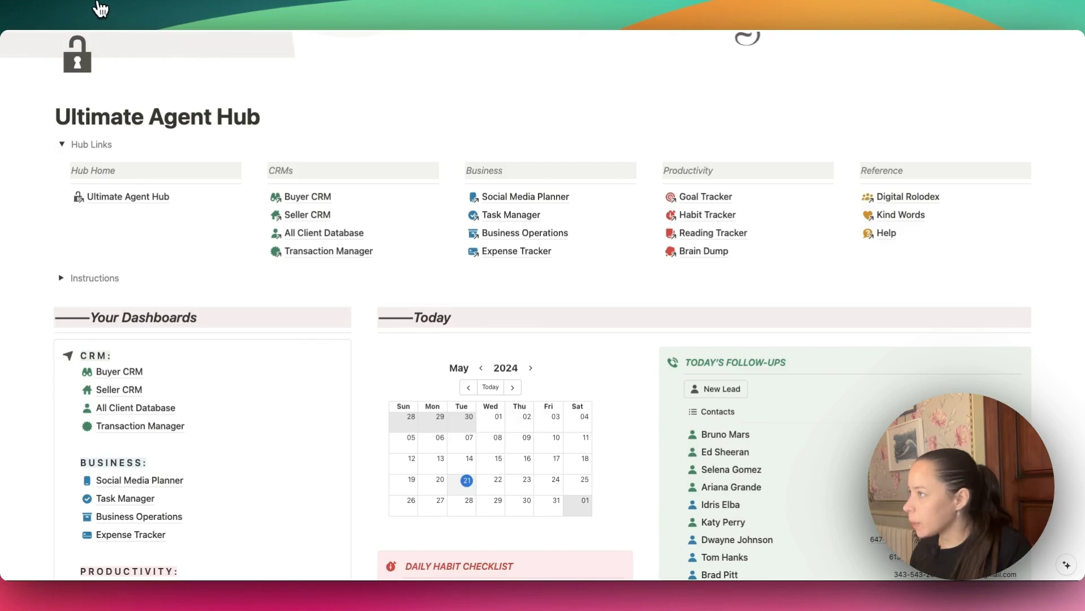
Insert a sub-page below Instructions with /page and title it Links
click(252, 308)
text(/page)
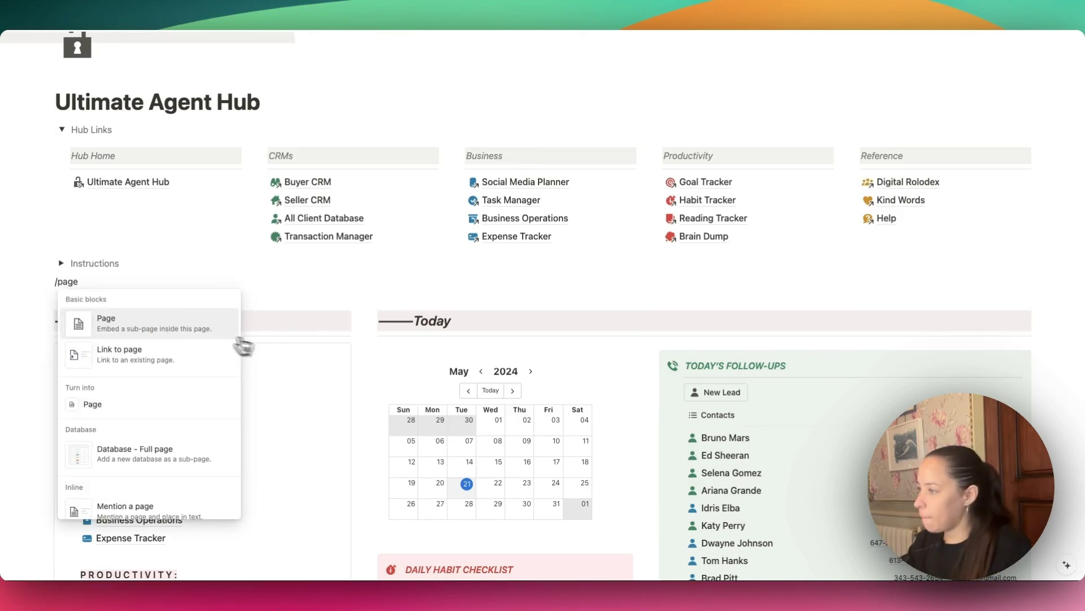
key(Return)
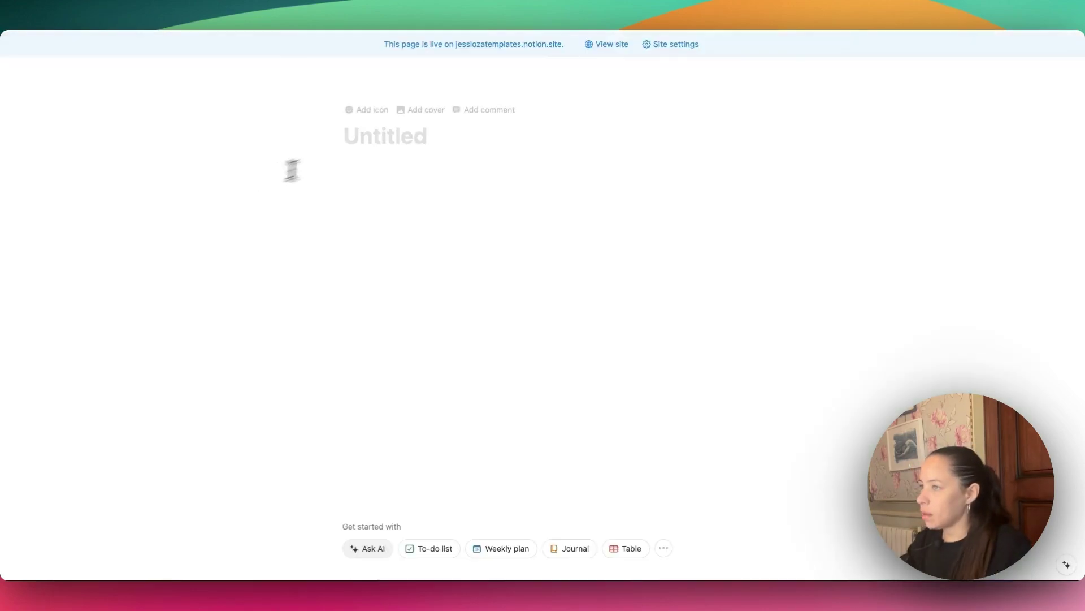
text(Links)
key(Return)
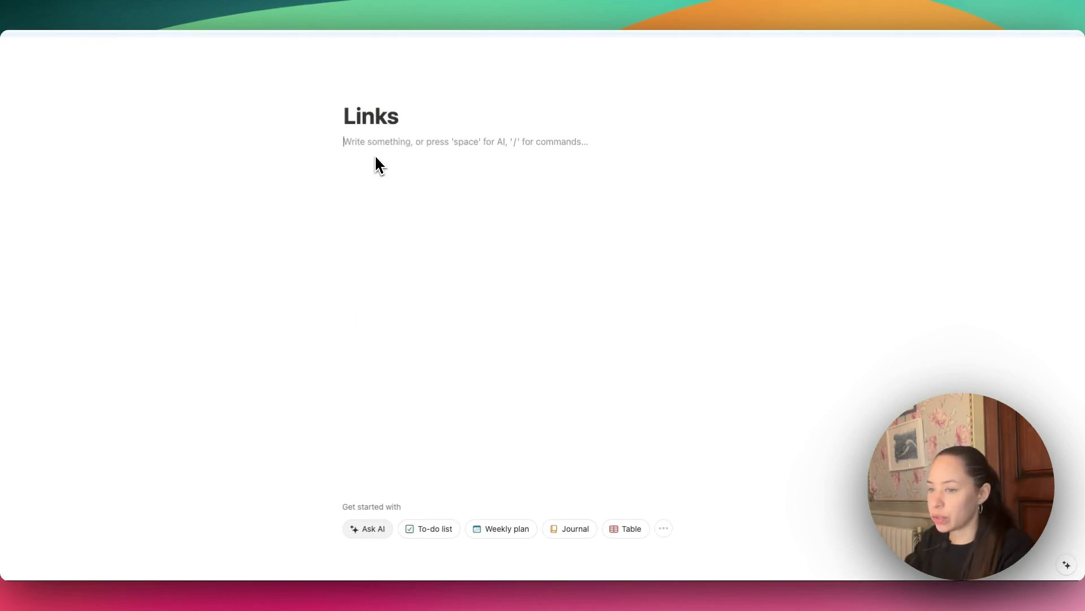
Insert a button block named Buyer CRM with a green binoculars icon
text(/button)
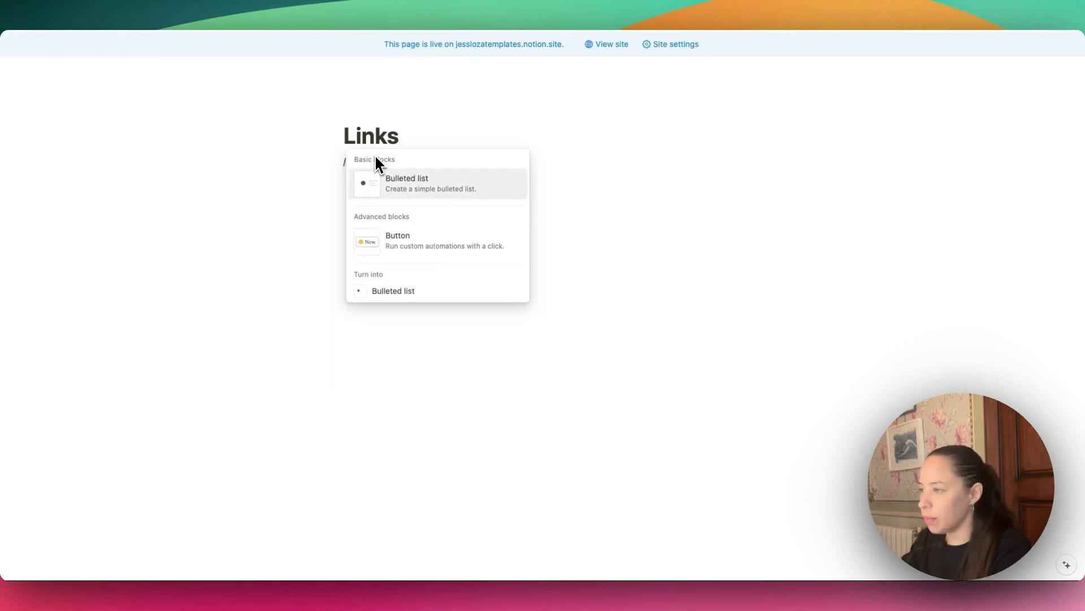
key(Return)
mouse_move(59, 178)
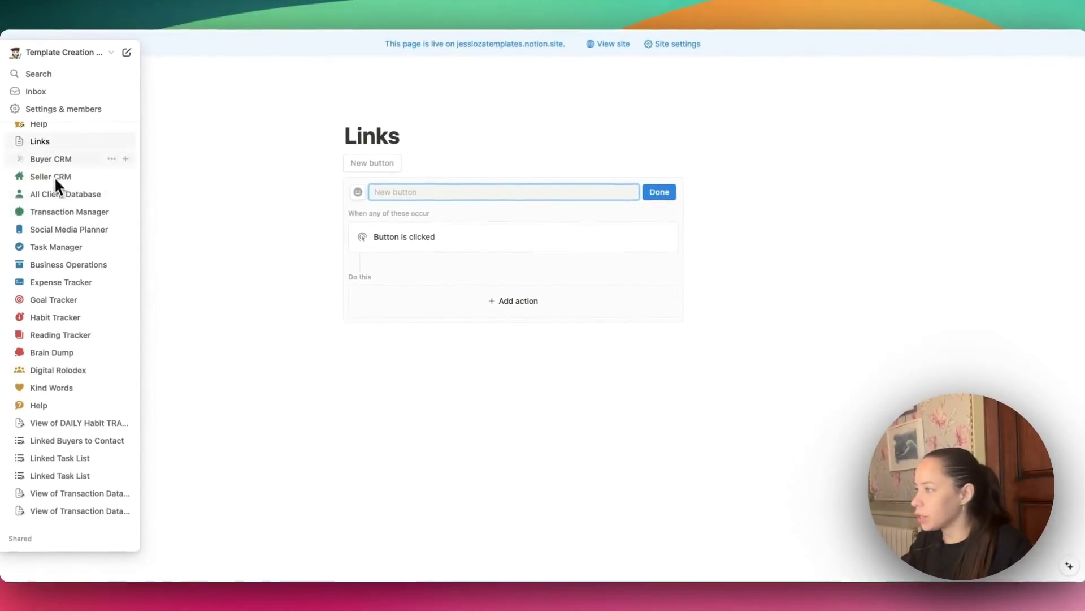
scroll(71, 186, up, 1)
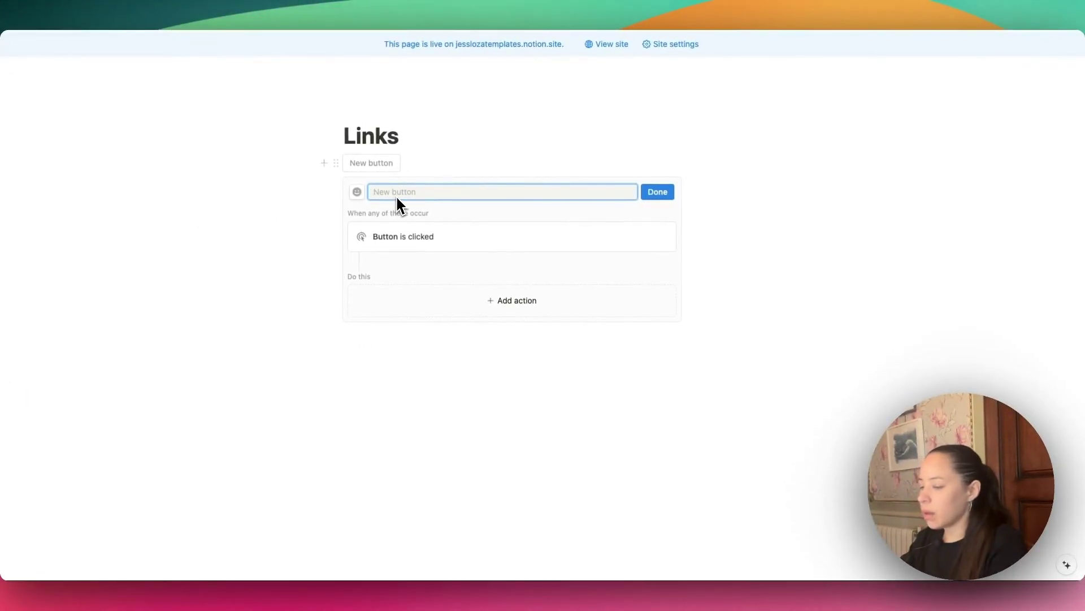
text(Buyer CRM)
click(357, 192)
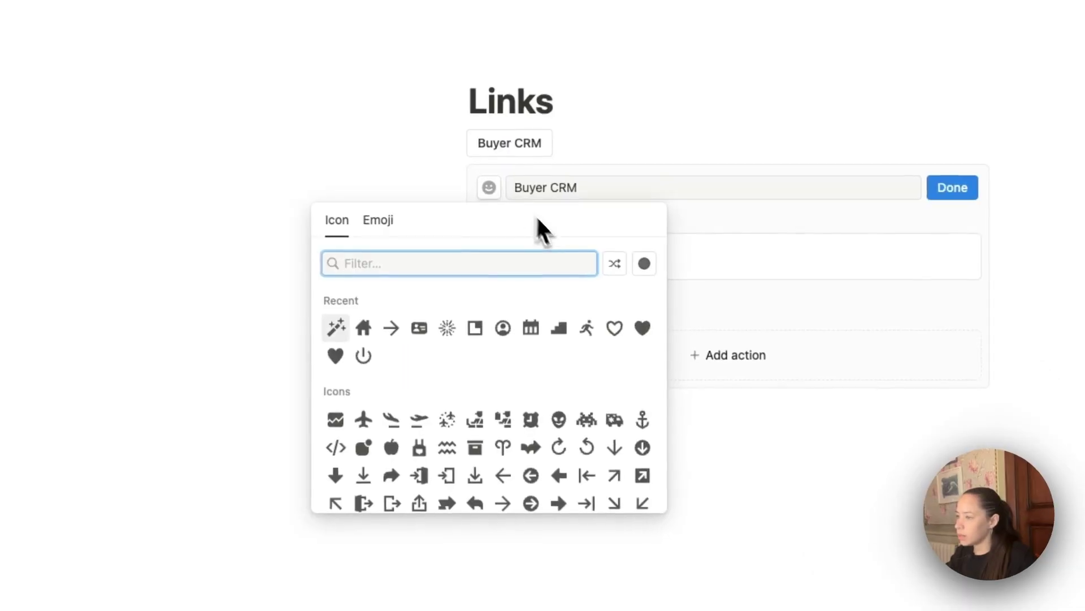
click(458, 240)
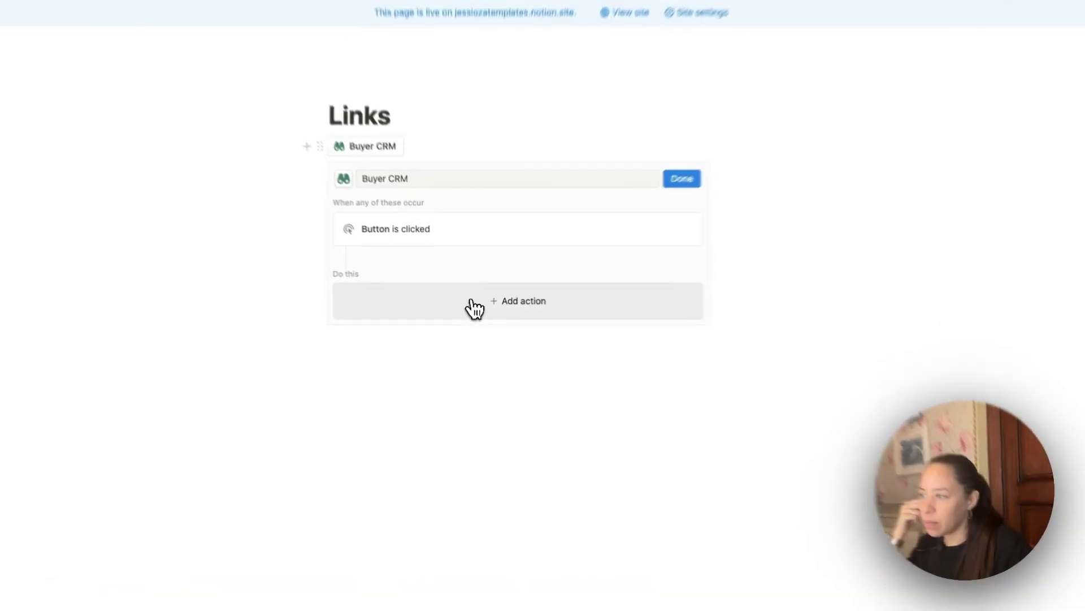
Make the Buyer CRM button open the Buyer CRM page in full page
click(713, 357)
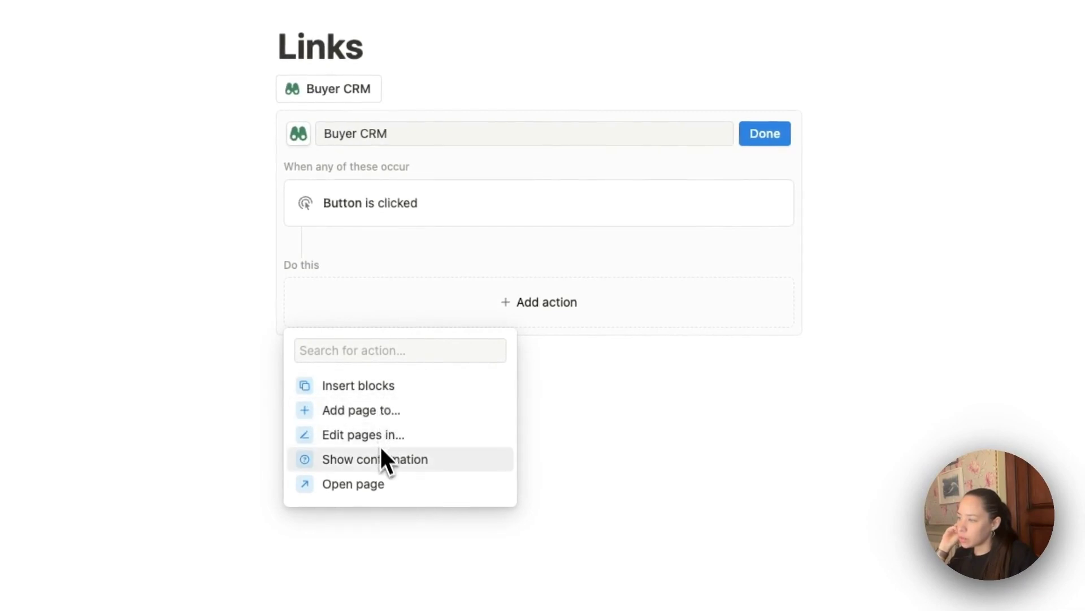
click(339, 491)
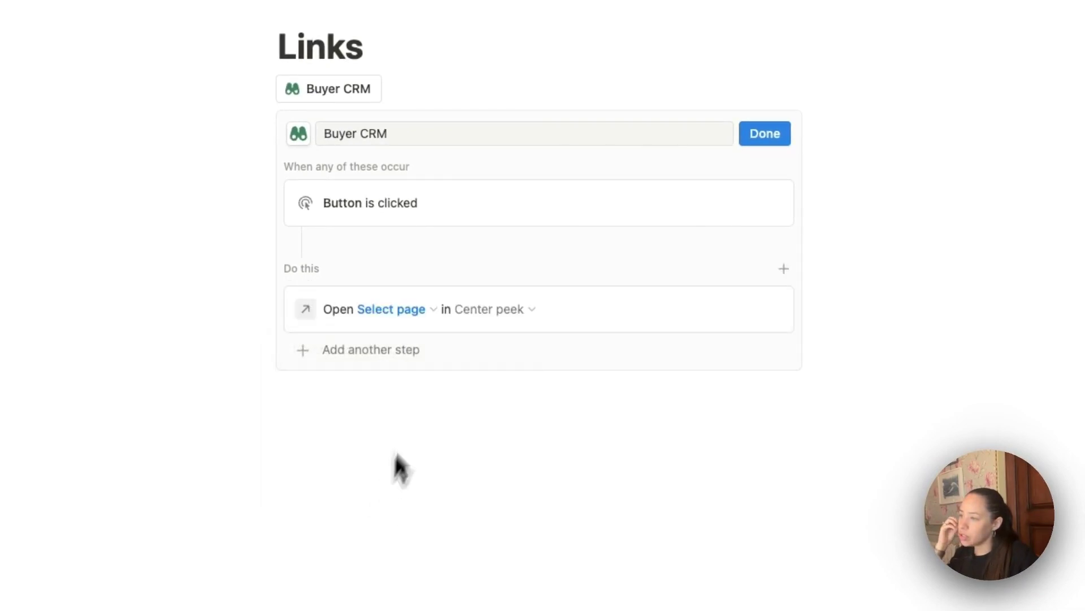
click(373, 349)
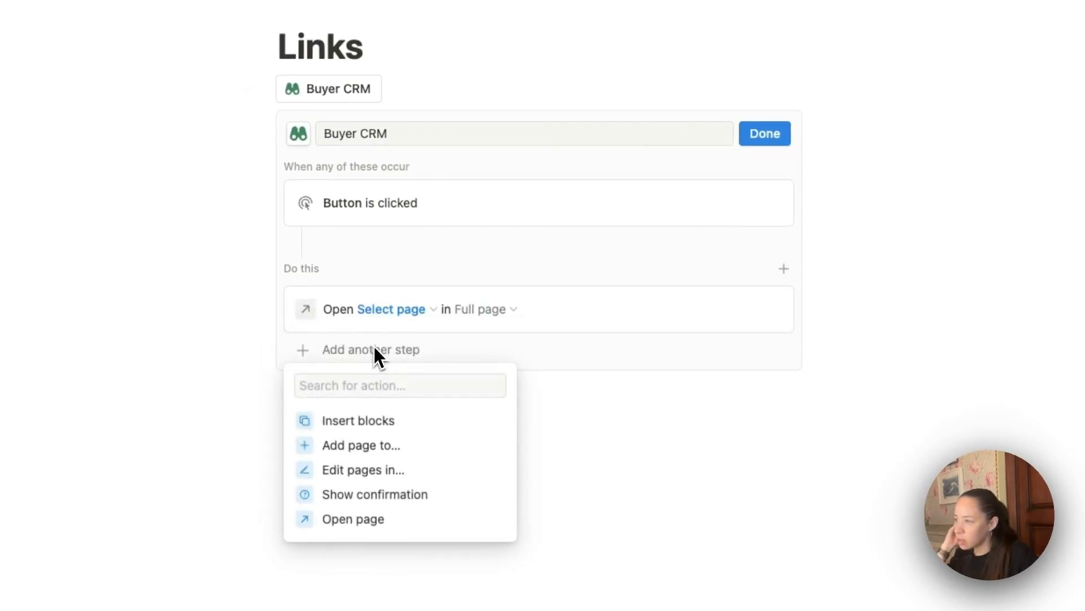
click(371, 343)
click(399, 310)
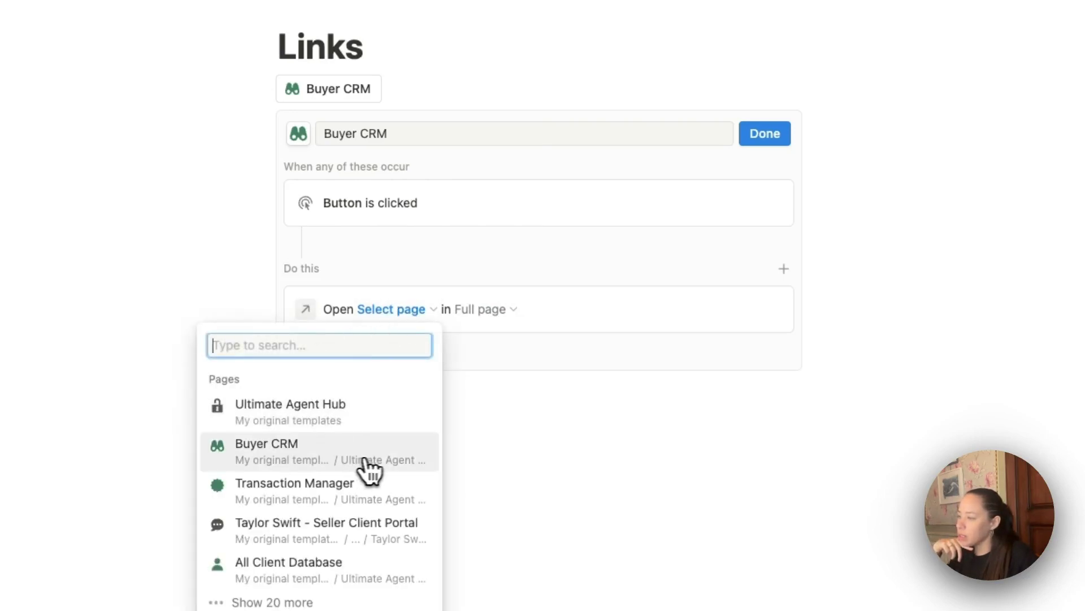
click(412, 468)
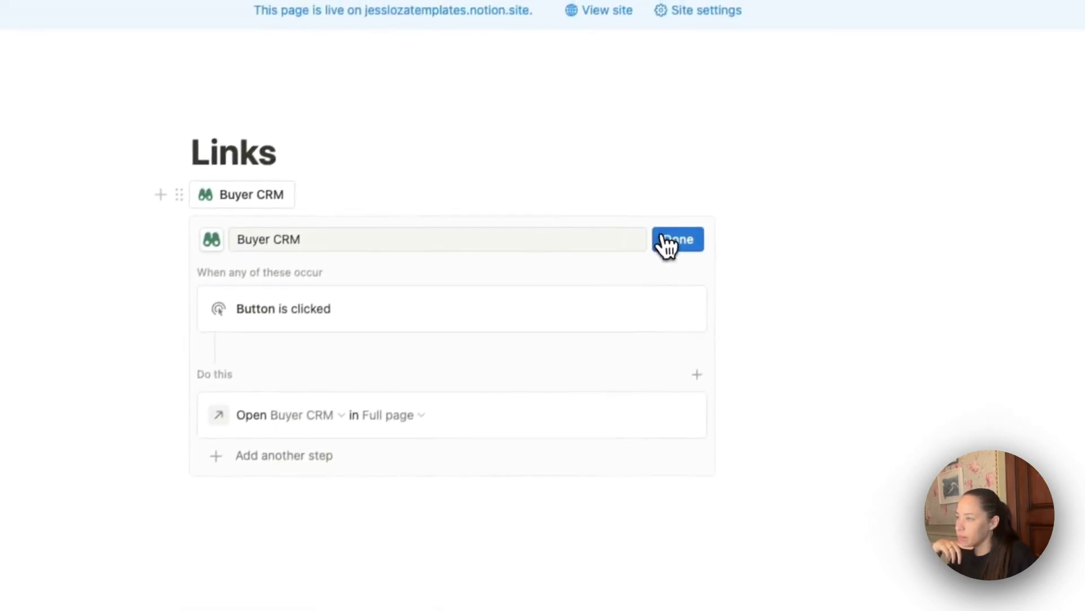
click(764, 134)
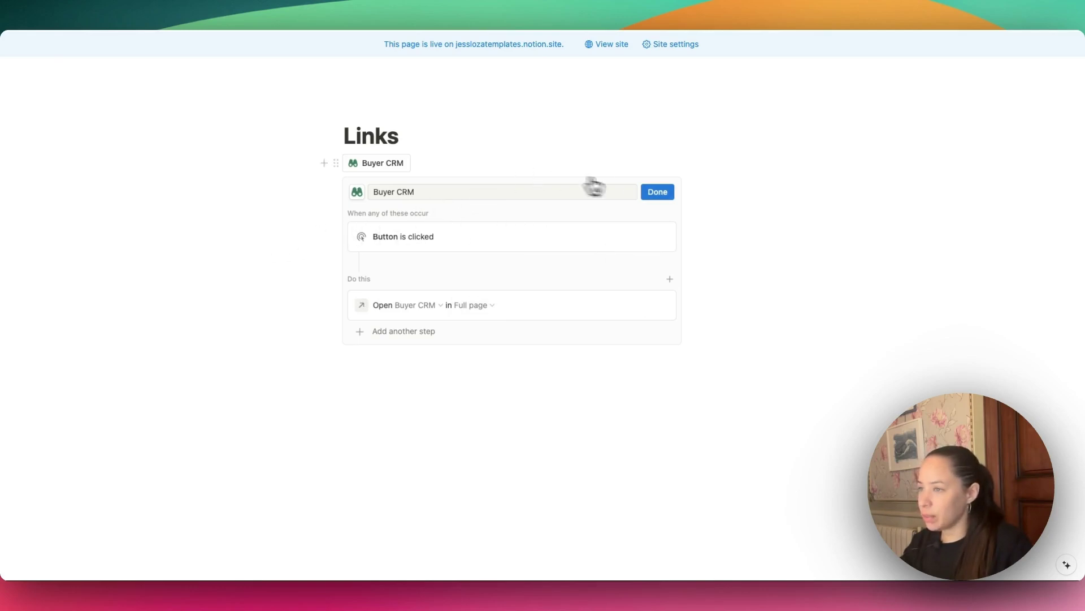
click(662, 193)
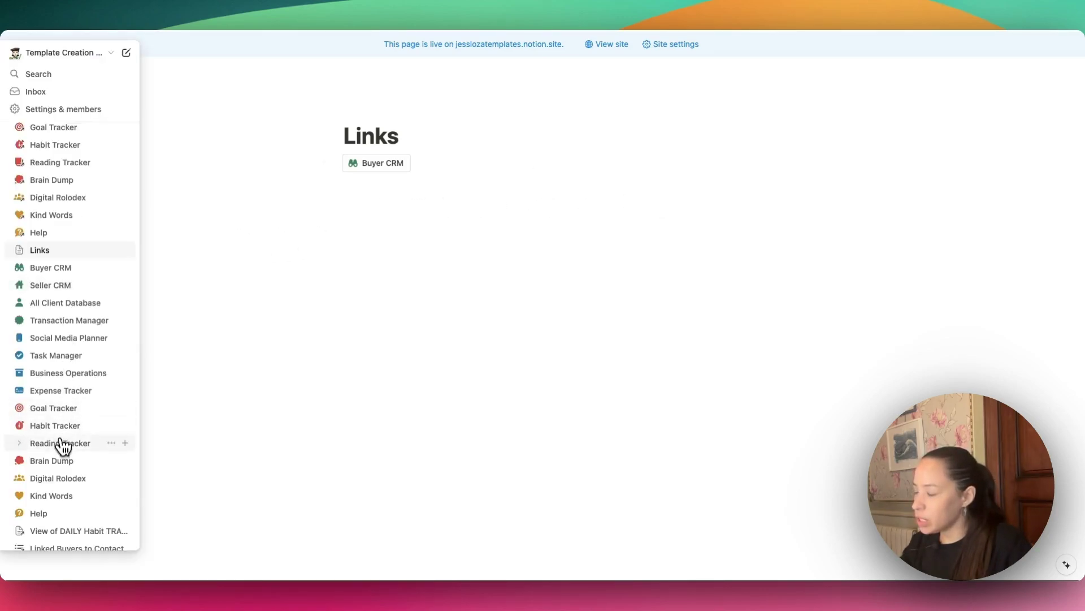
Duplicate the Buyer CRM button on the Links page
click(318, 269)
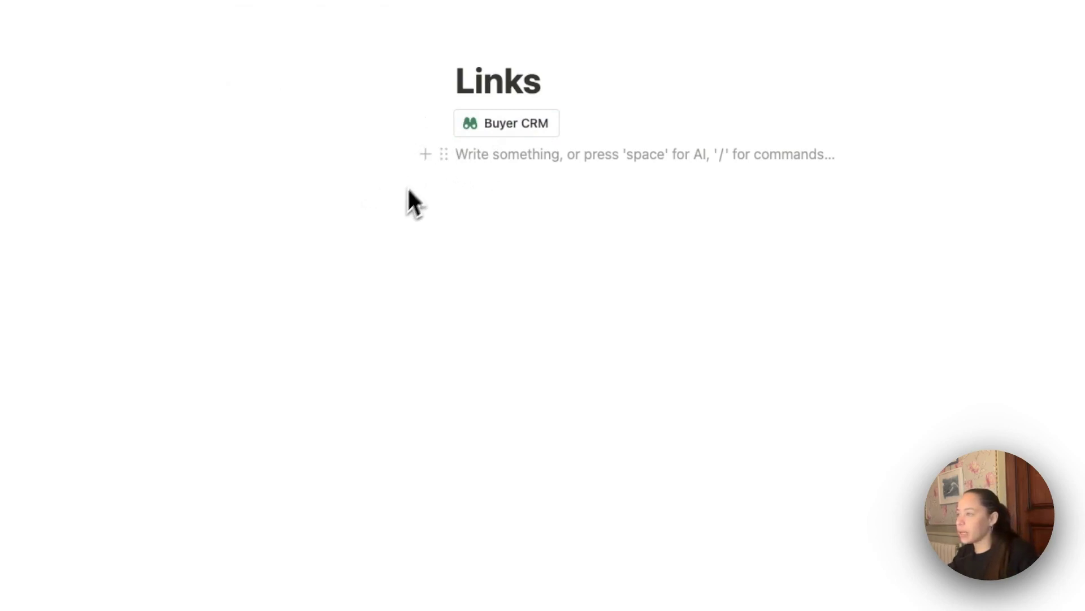
click(443, 123)
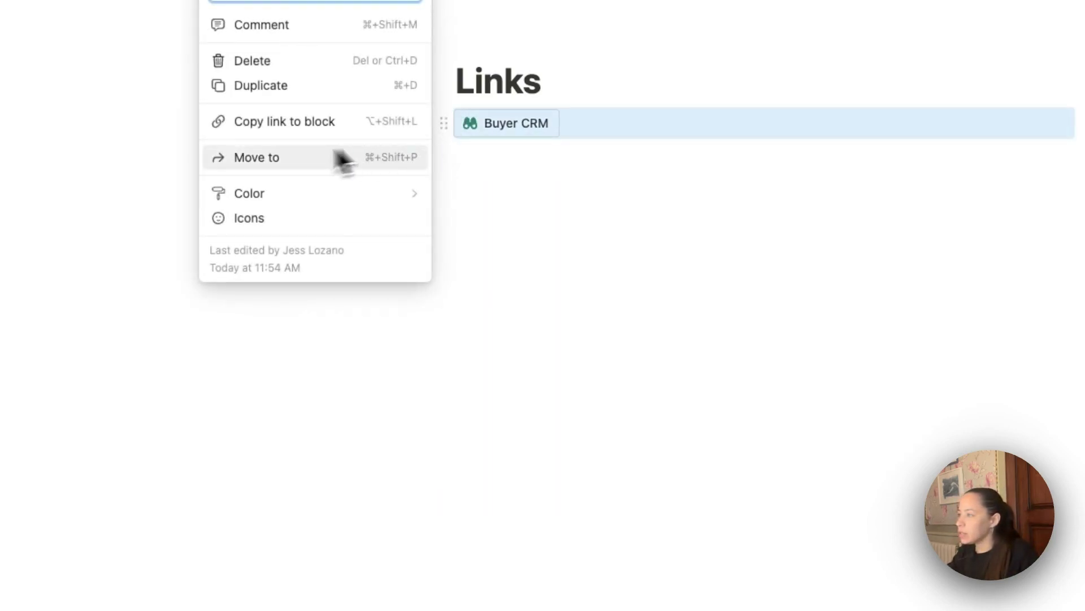
click(286, 85)
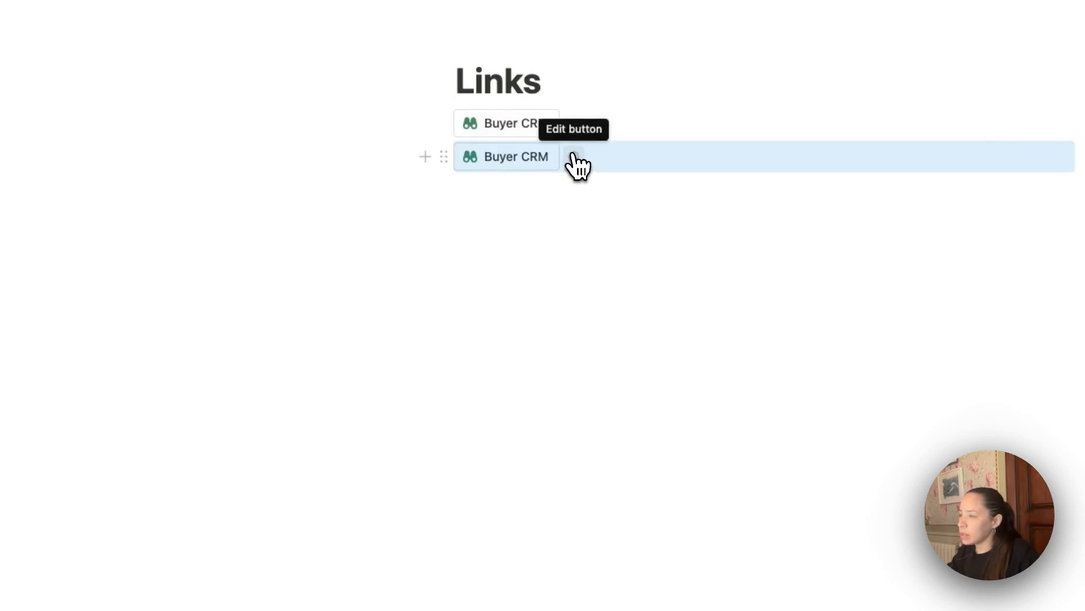
click(573, 158)
Rename the copy Seller CRM with a house icon, opening the Seller CRM page
double_click(521, 202)
text(Seller CRM)
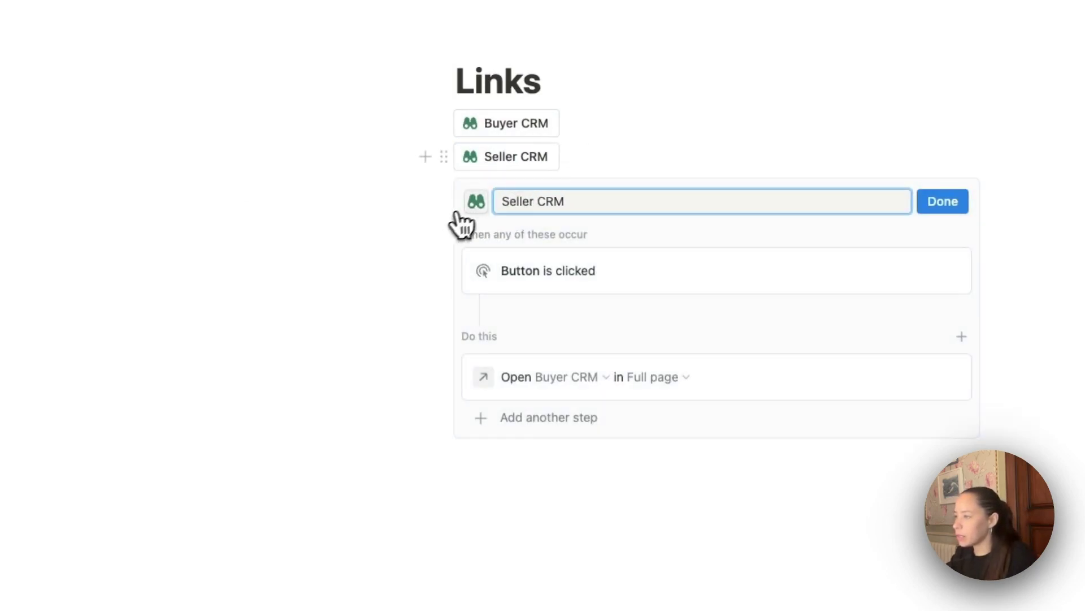
click(476, 202)
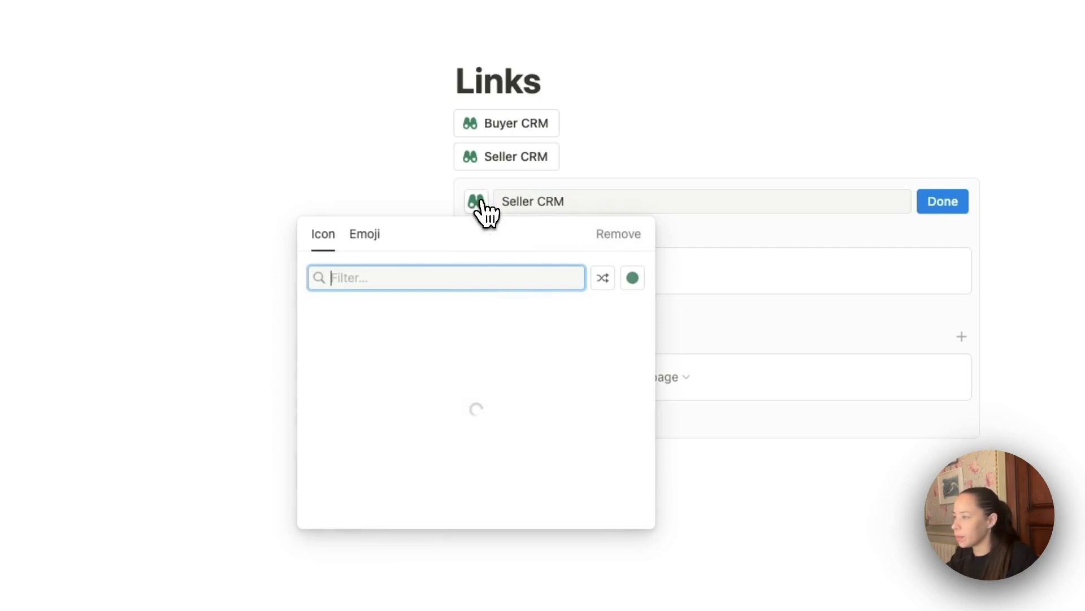
click(396, 338)
click(588, 378)
text(selkl)
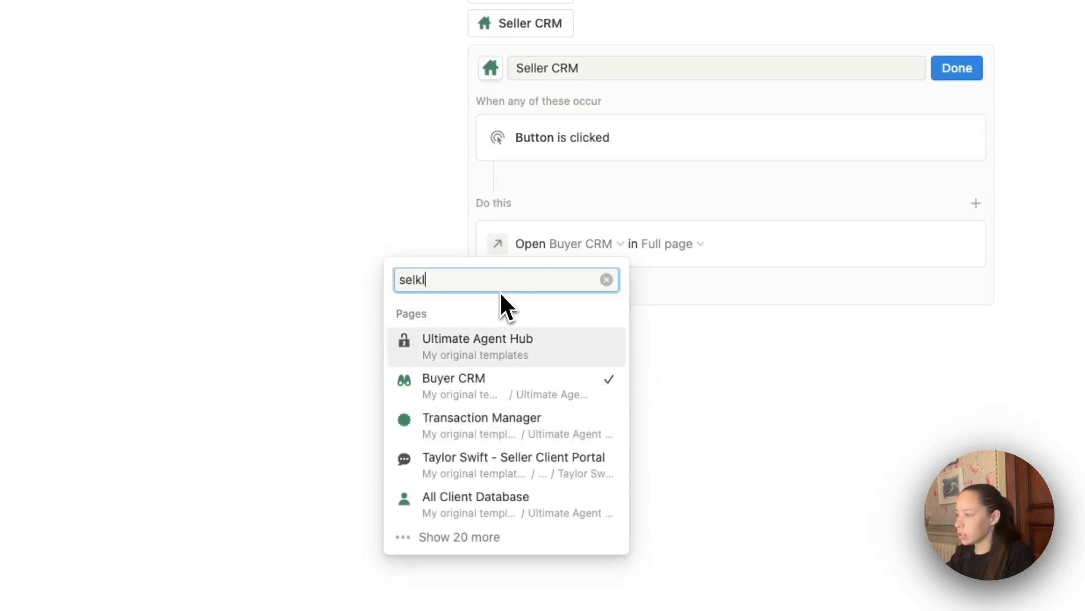
key(BackSpace)
key(BackSpace)
text(ler)
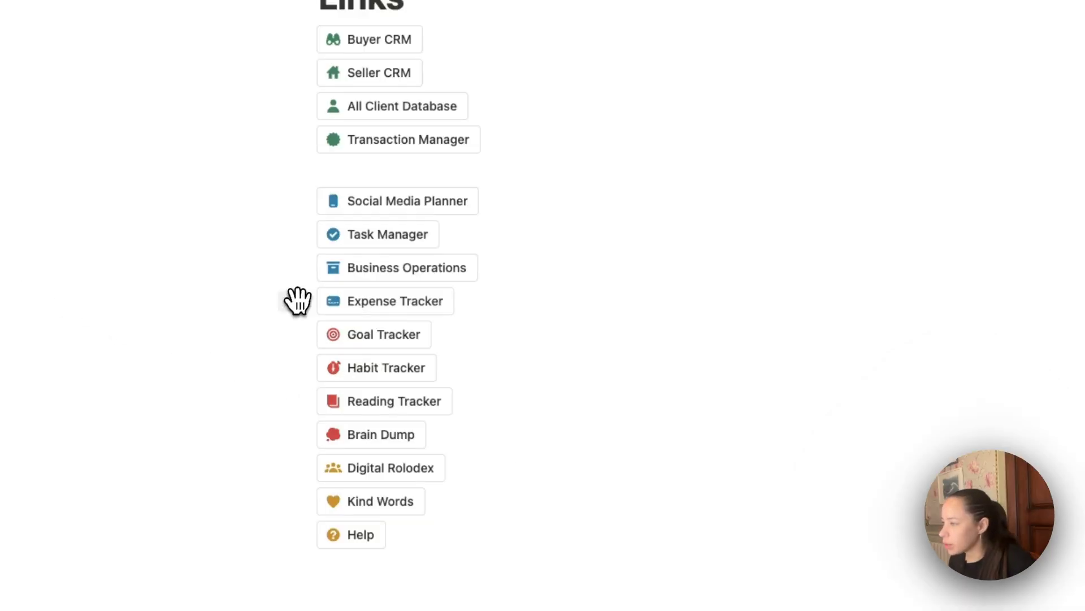
Insert blank lines after Transaction Manager and before Digital Rolodex to group the buttons
click(298, 299)
key(Escape)
click(284, 496)
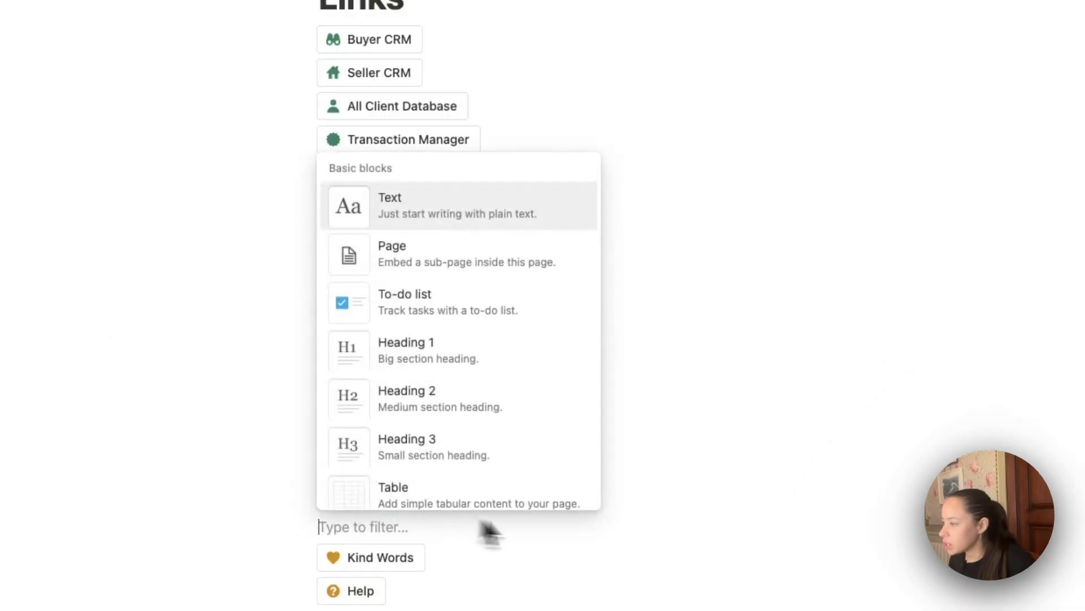
key(Escape)
click(593, 182)
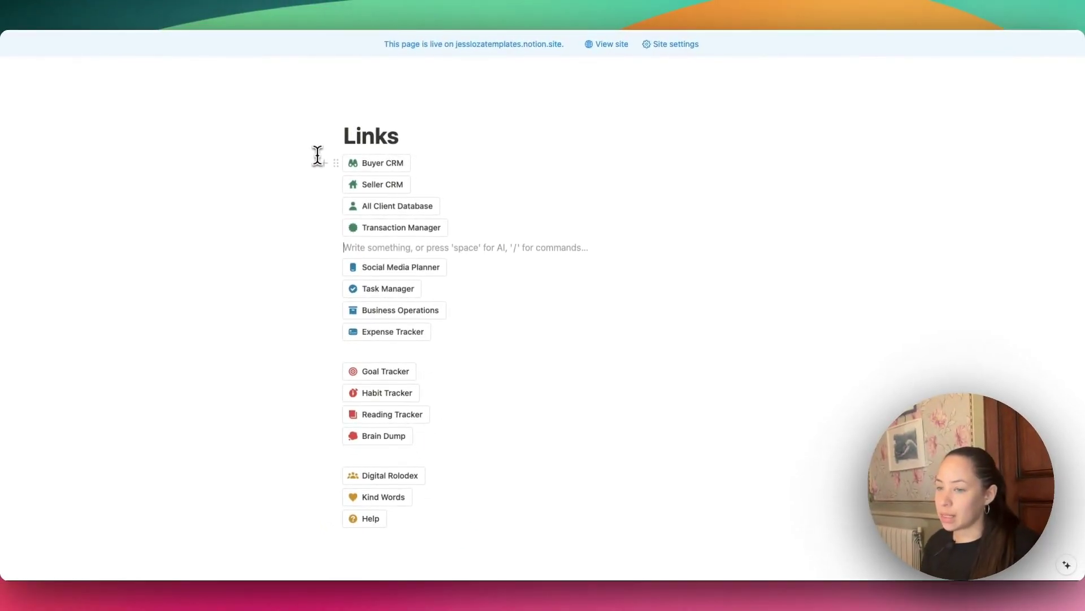
Add empty lines under the Links page title
click(410, 142)
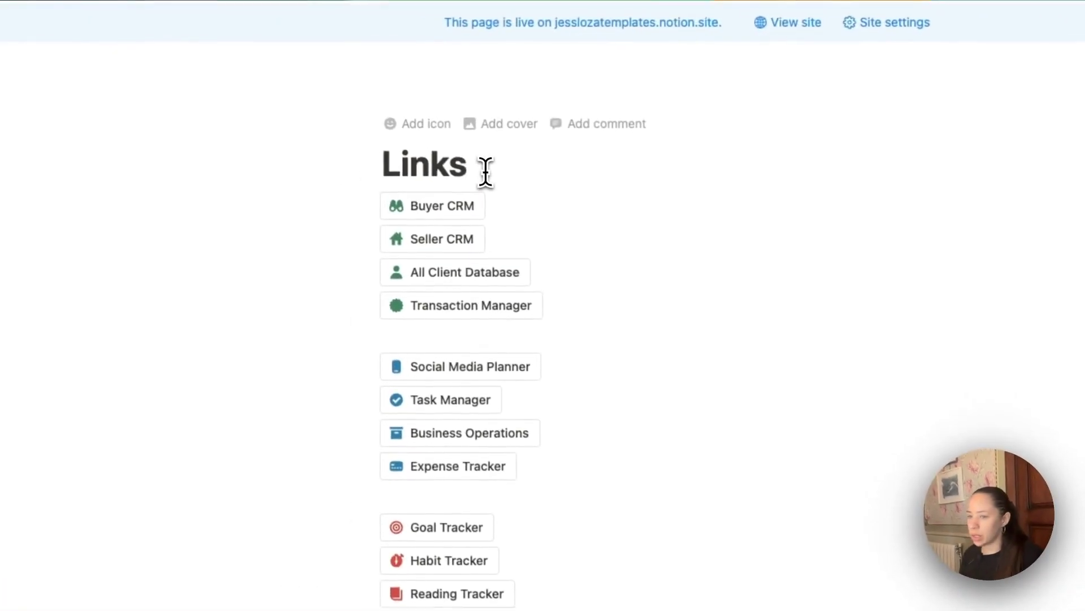
key(Return)
key(Return)
key(Up)
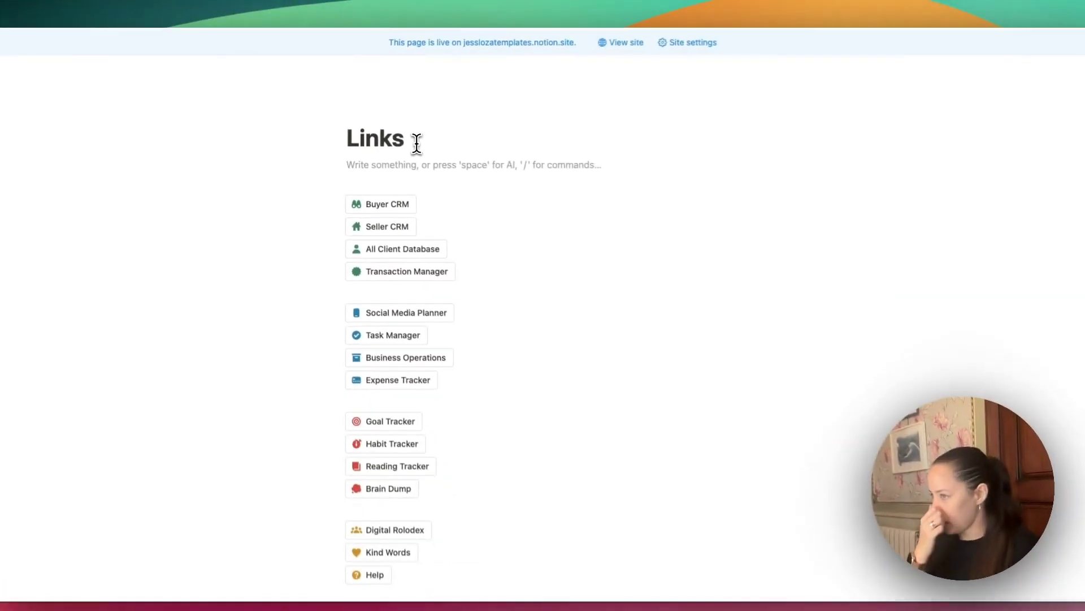
Copy the Hub Links block as synced content from Ultimate Agent Hub and reopen Links
key(super+bracketleft)
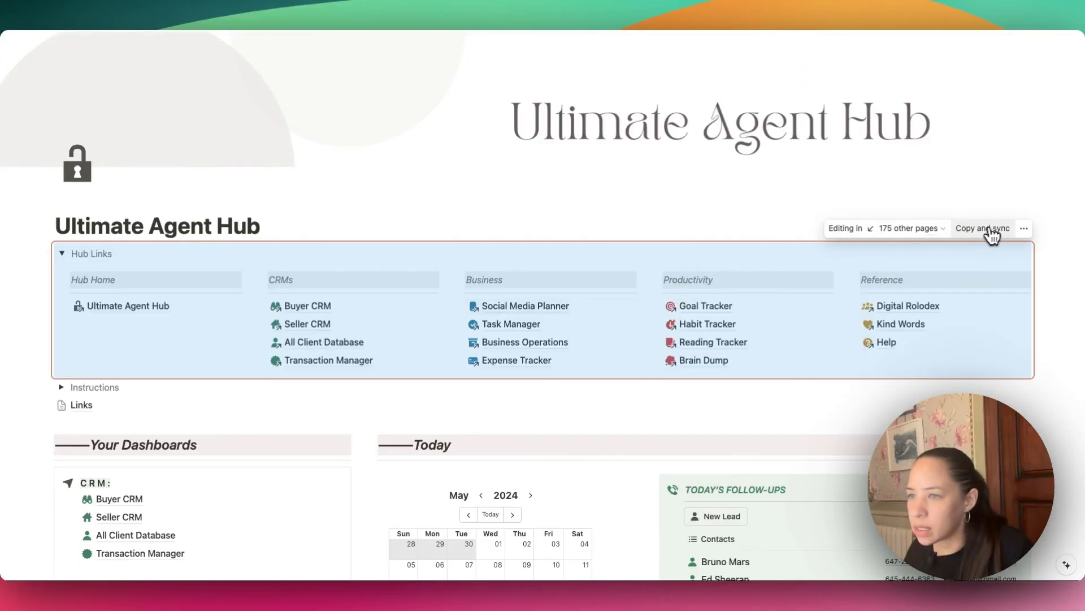
click(984, 229)
mouse_move(72, 213)
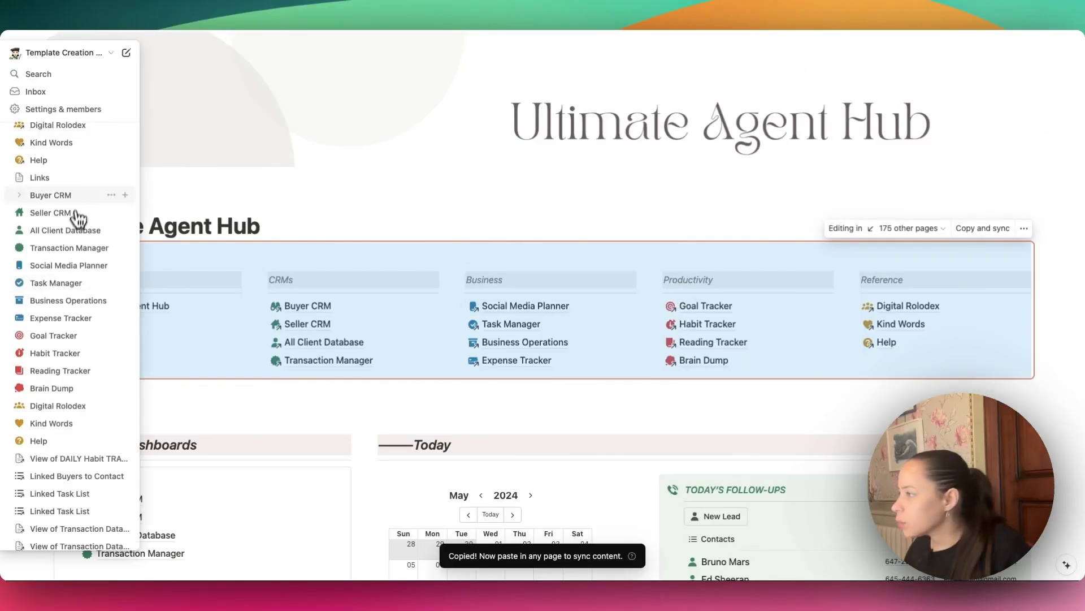
click(61, 403)
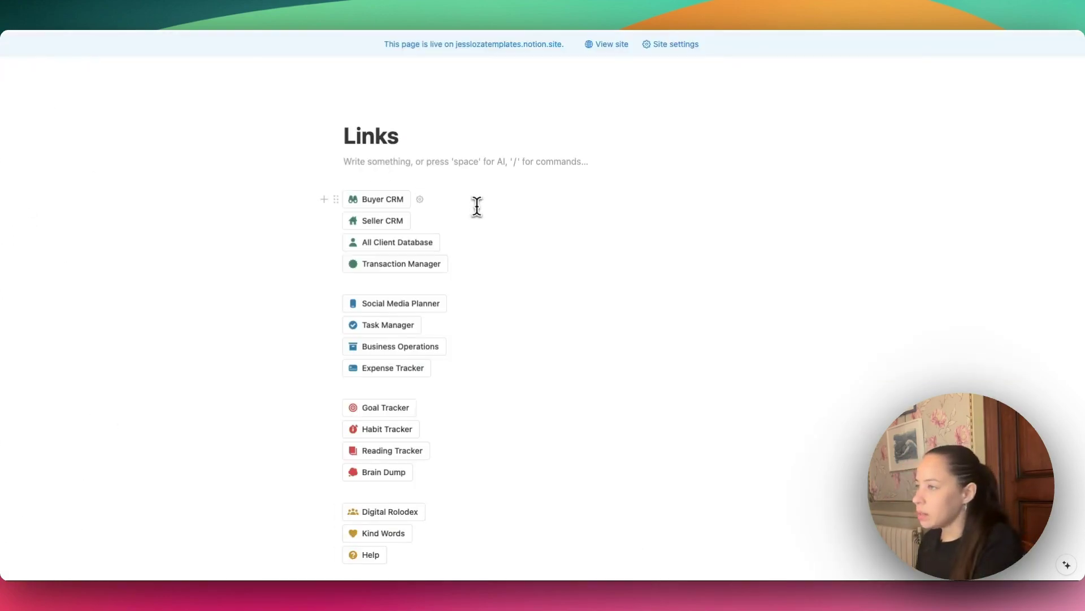
key(super+v)
click(1067, 44)
click(1061, 101)
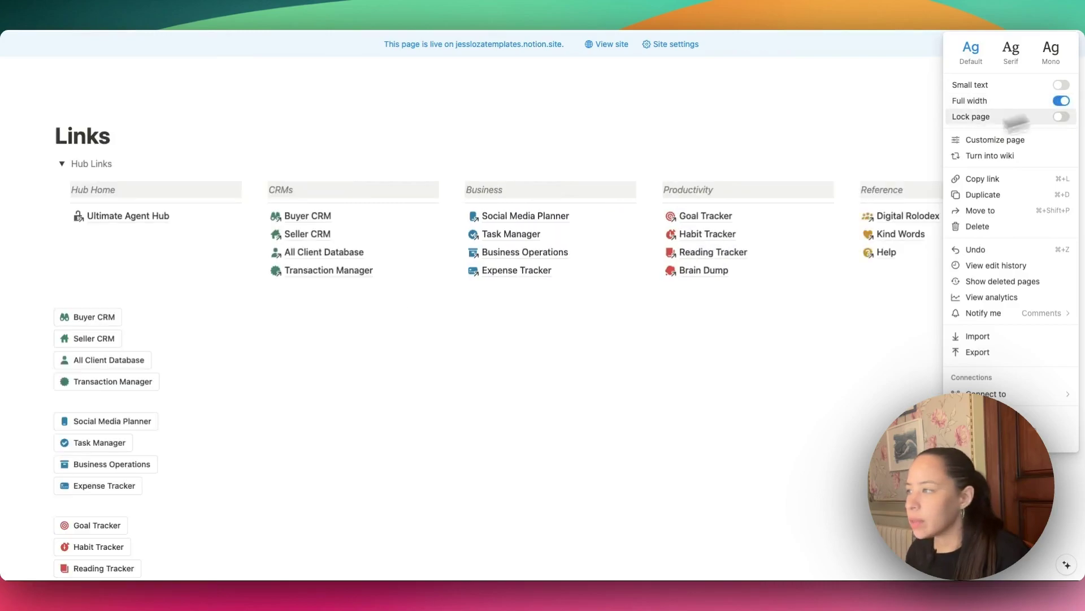
click(373, 157)
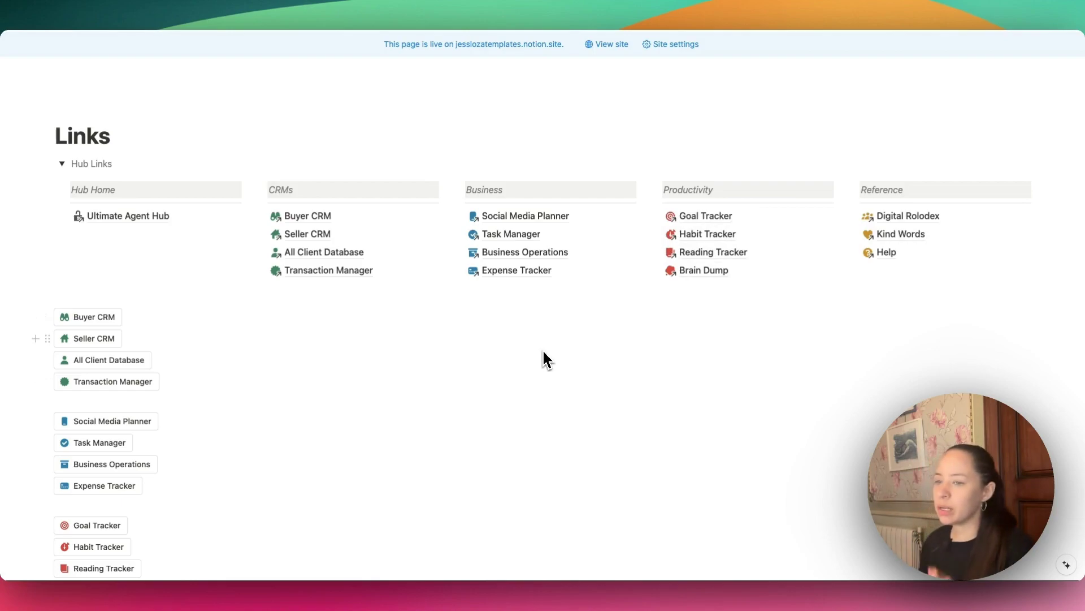
mouse_move(25, 289)
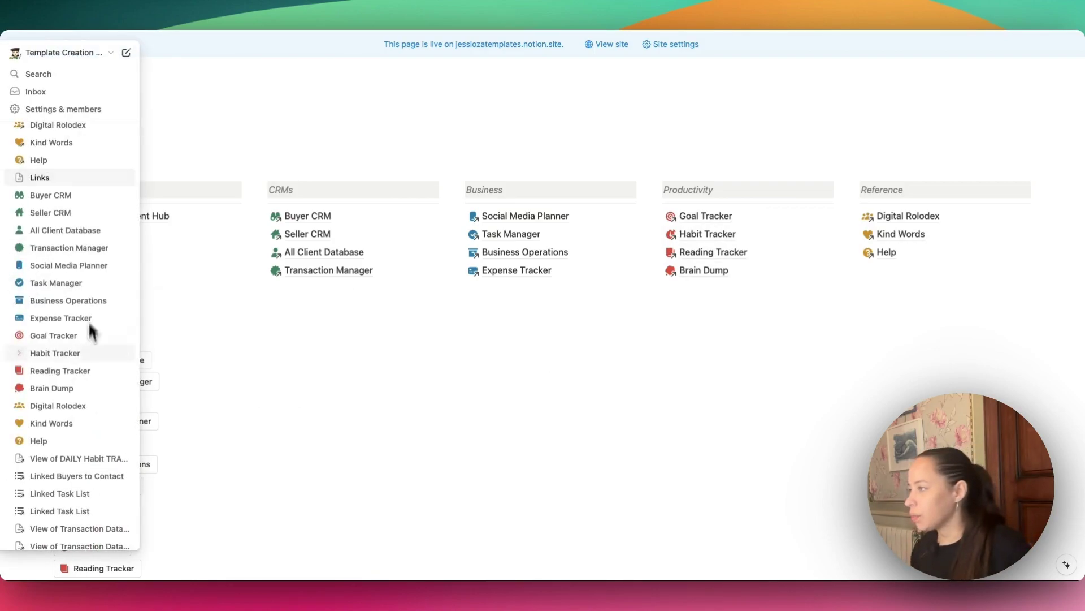
scroll(79, 246, up, 5)
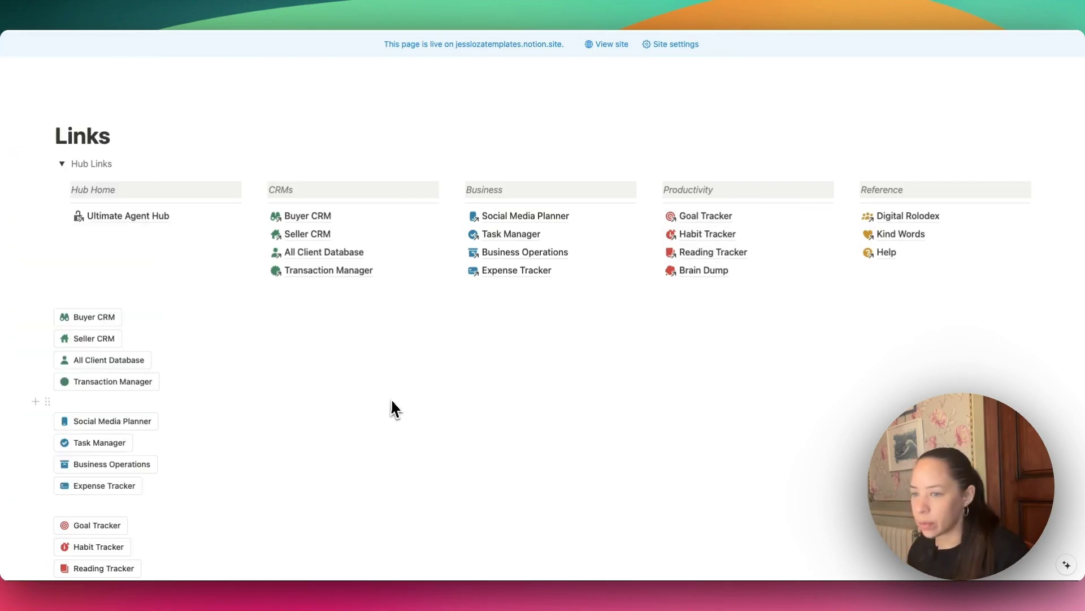
scroll(492, 383, down, 1)
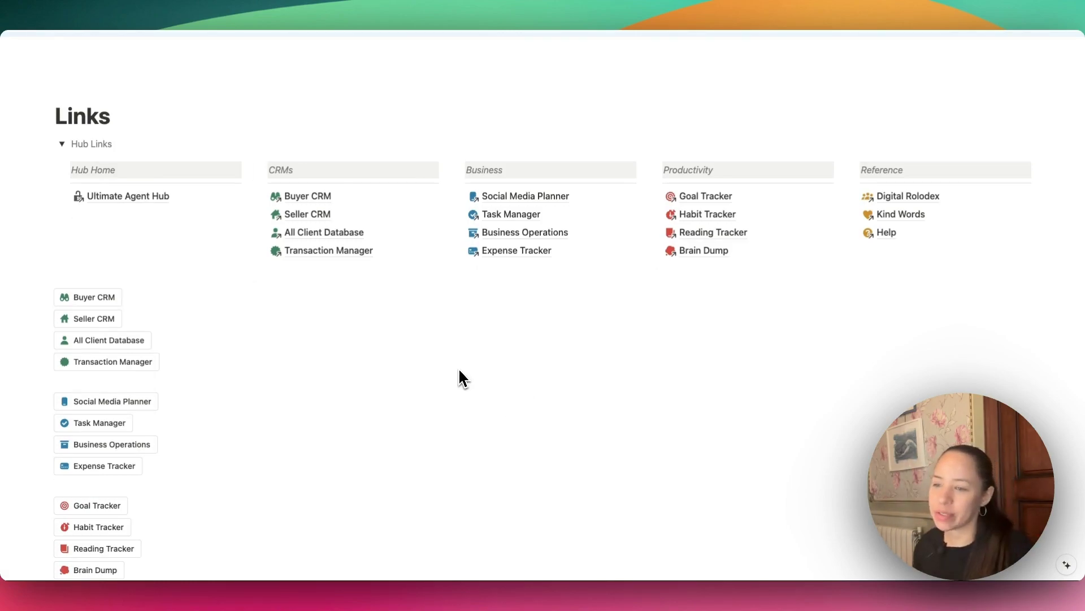
Duplicate the Buyer CRM button and move the copy to the top of the Links page
click(65, 277)
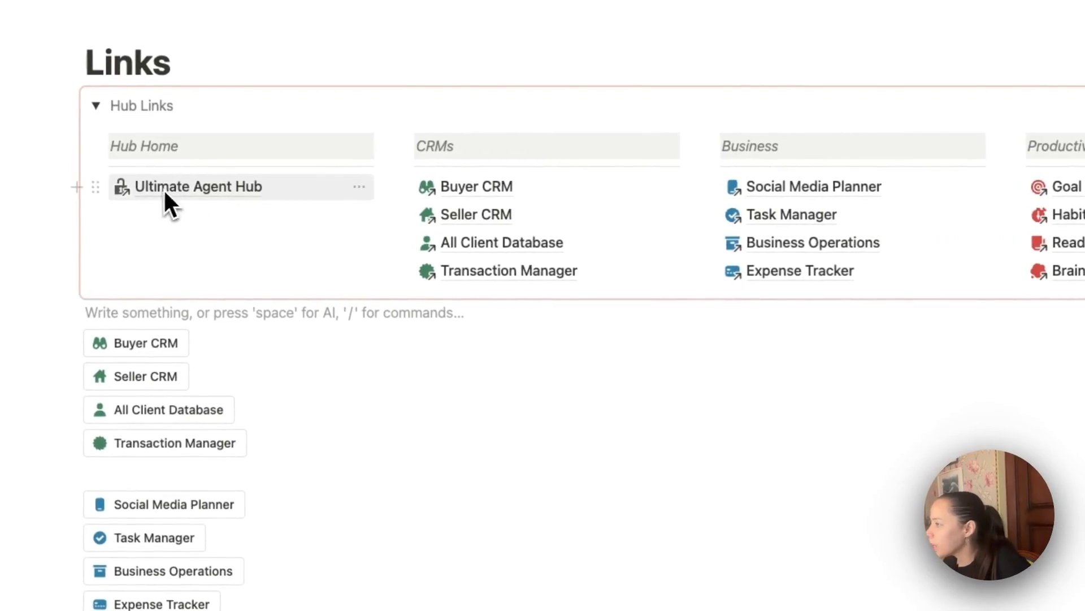
key(Return)
key(Up)
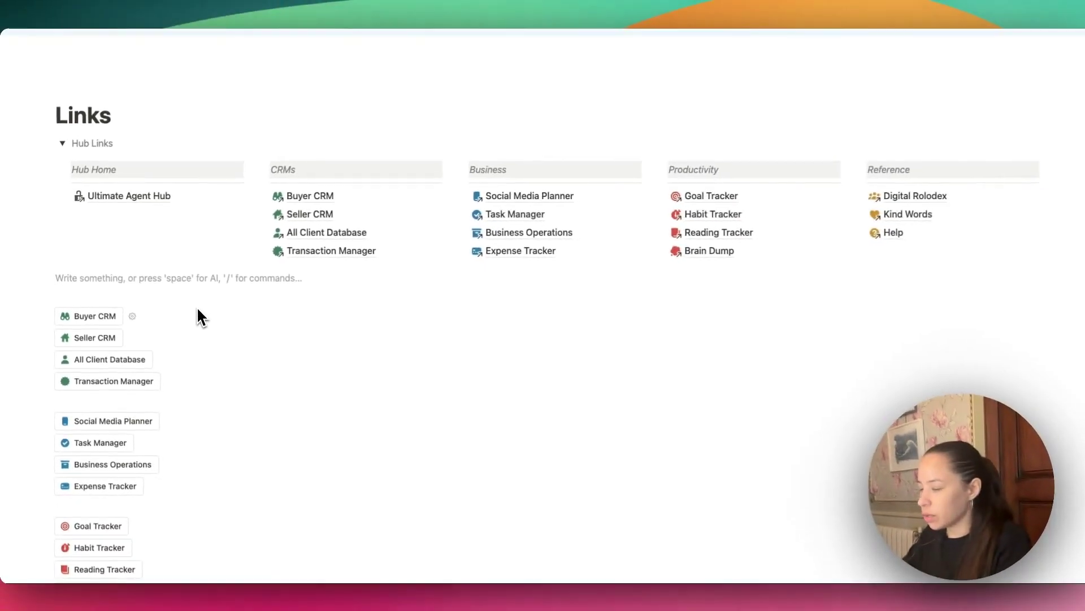
click(49, 316)
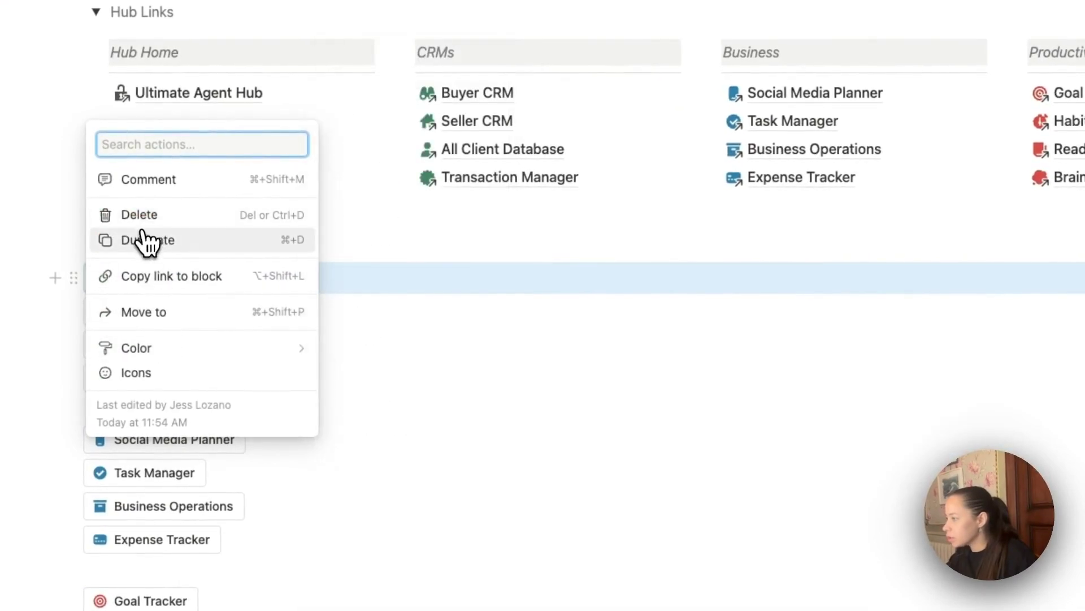
click(135, 252)
key(super+shift+Up)
key(super+shift+Up)
click(195, 257)
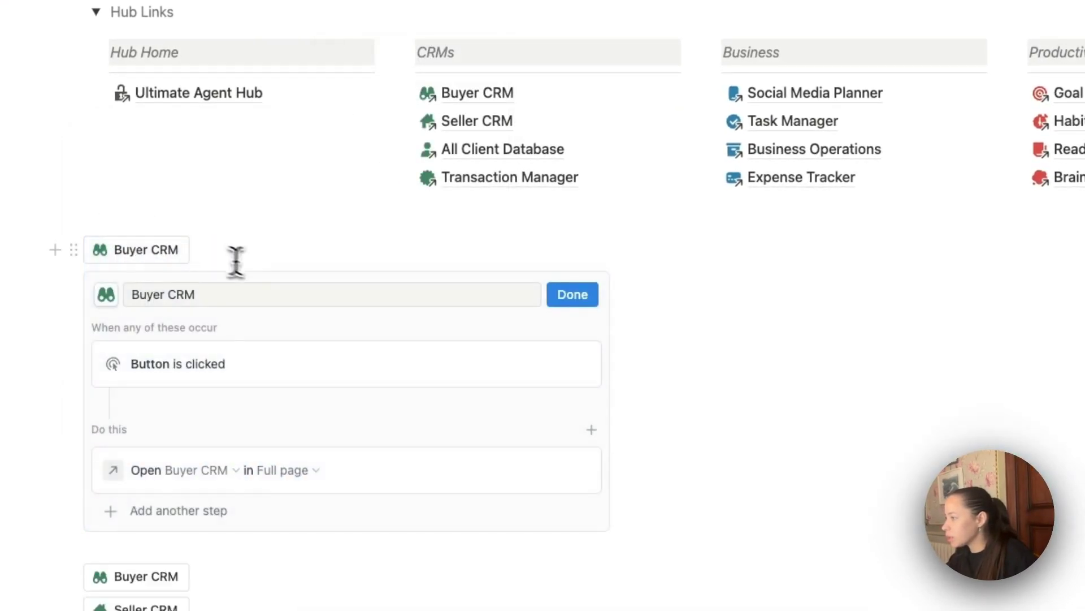
Rename the copy Ultimate Agent Hub and give it a dark padlock icon
triple_click(173, 293)
text(Ultimate Agent Hub)
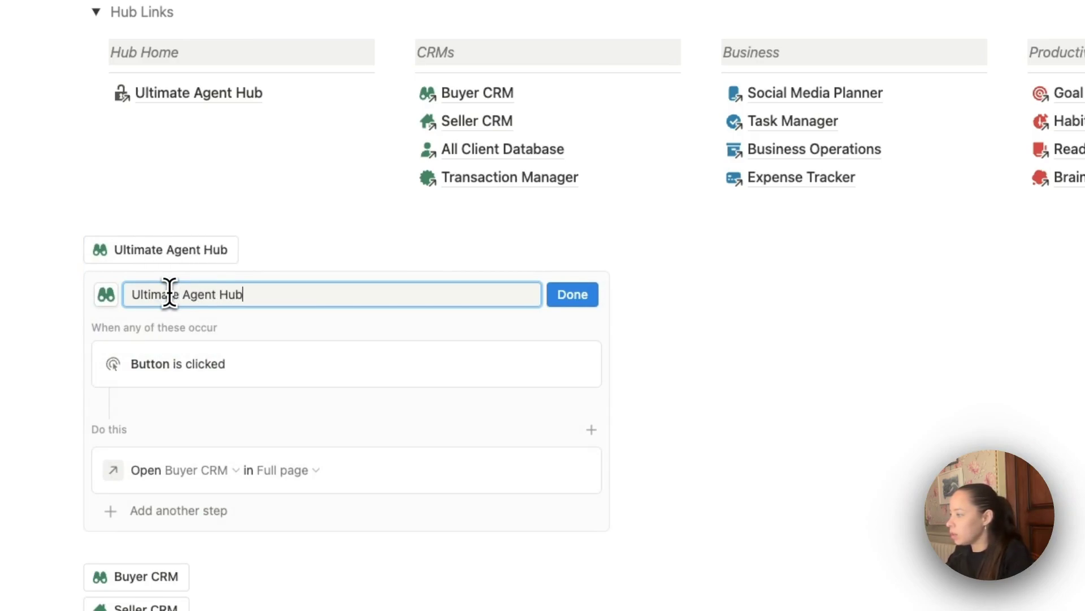
click(106, 294)
click(344, 370)
click(288, 398)
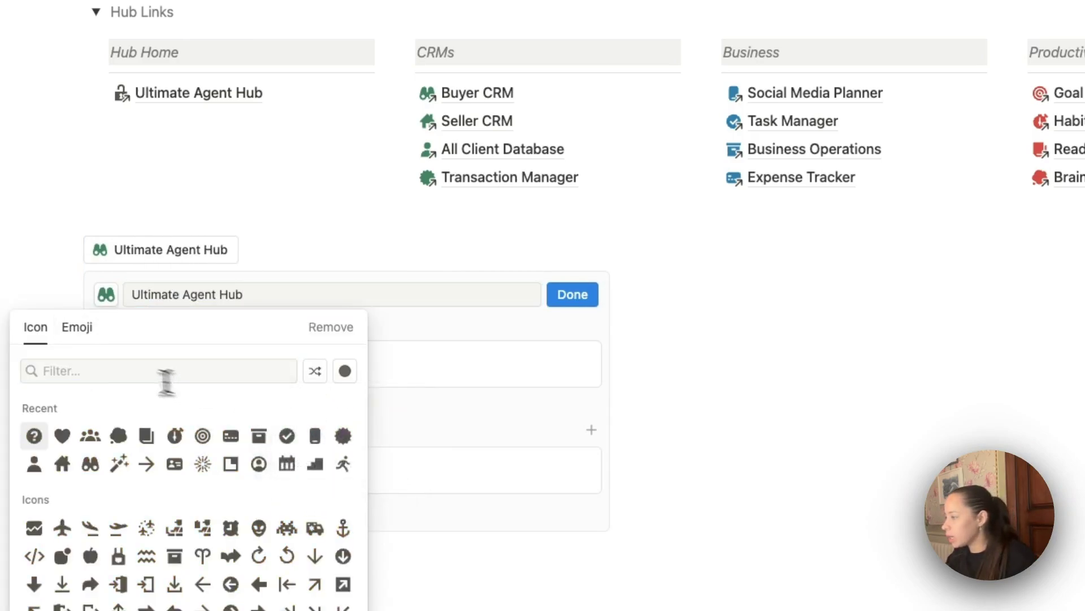
click(166, 378)
text(lock)
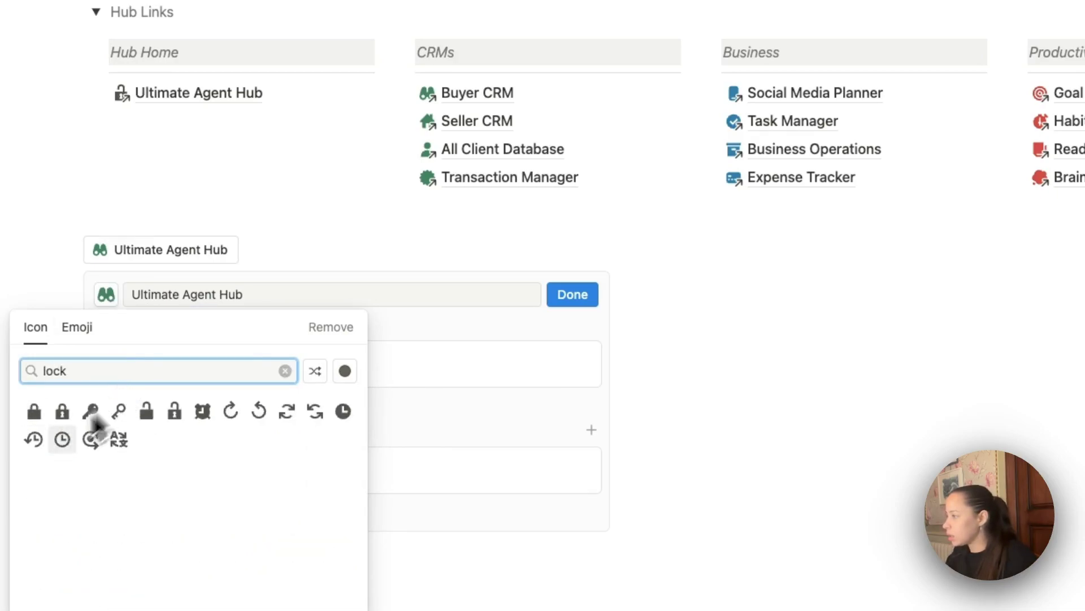
click(175, 410)
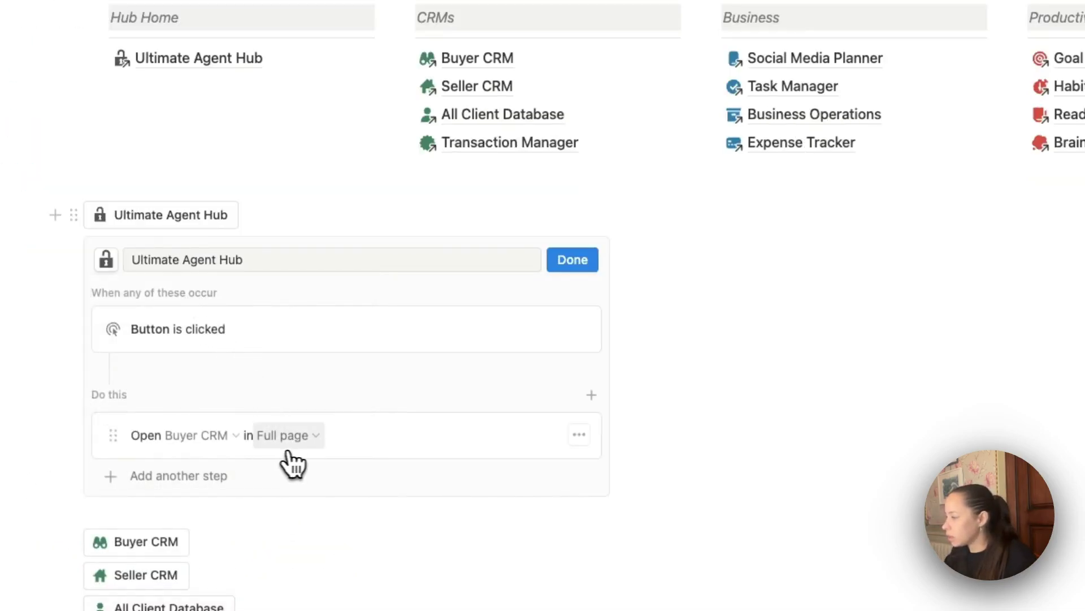
Set the button to open the Ultimate Agent Hub page and finish editing
click(195, 441)
text(ultimate)
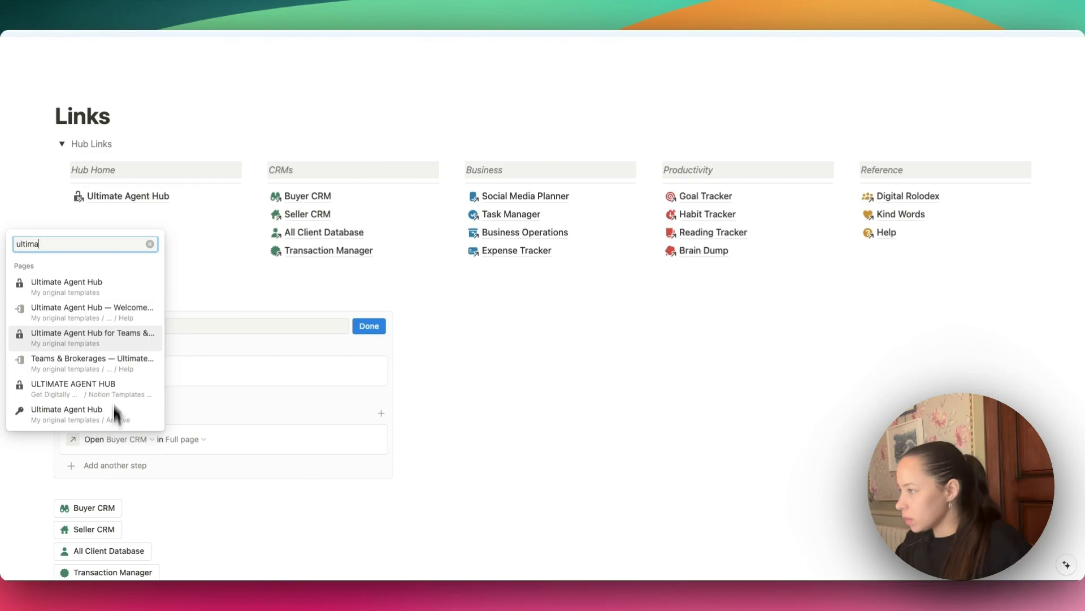
click(158, 209)
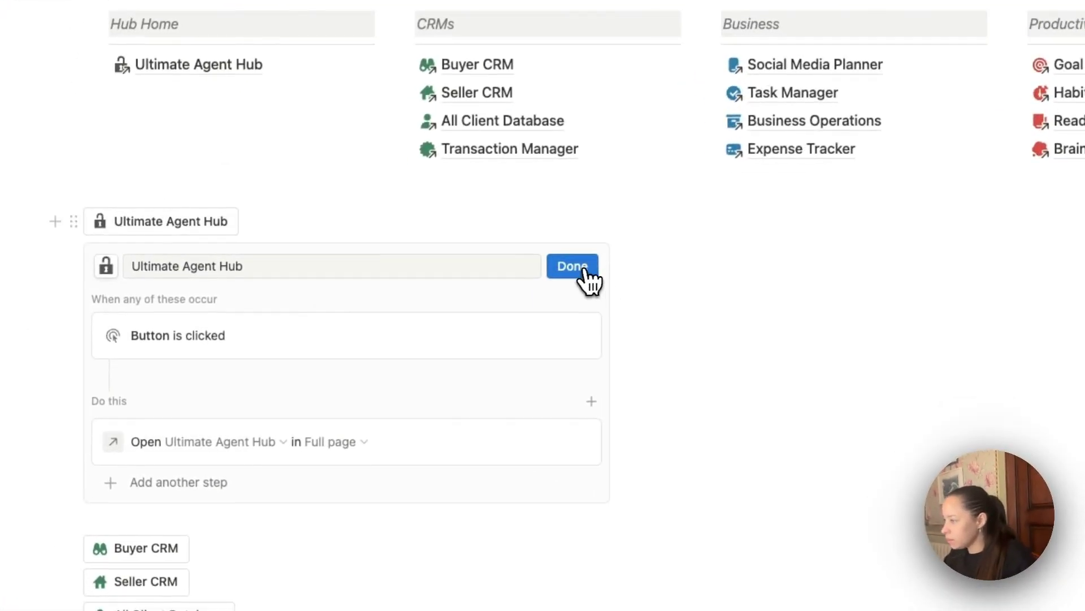
click(577, 266)
scroll(53, 278, up, 3)
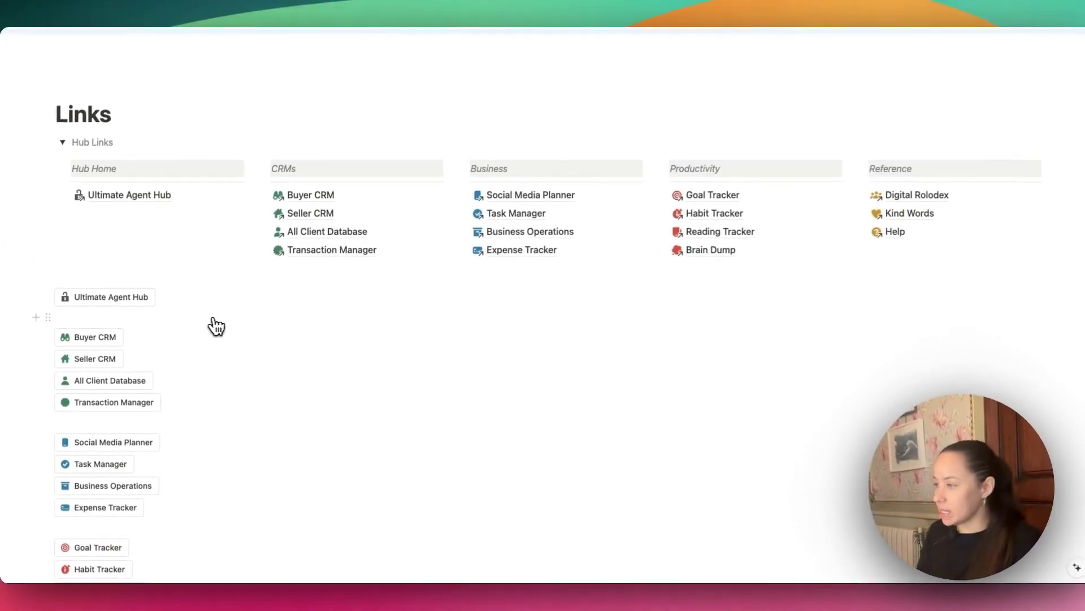
Move the Ultimate Agent Hub button into the Hub Home column and delete its old plain link
drag(47, 297, 99, 220)
click(62, 196)
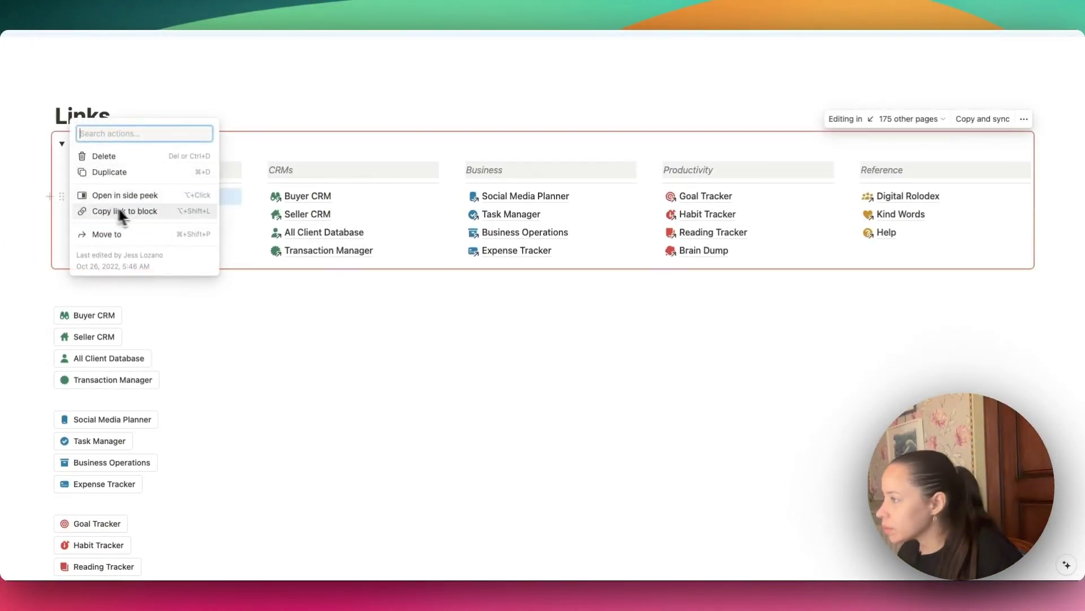
click(131, 159)
Move the four CRM buttons into the CRMs column, then select the four business buttons
click(218, 402)
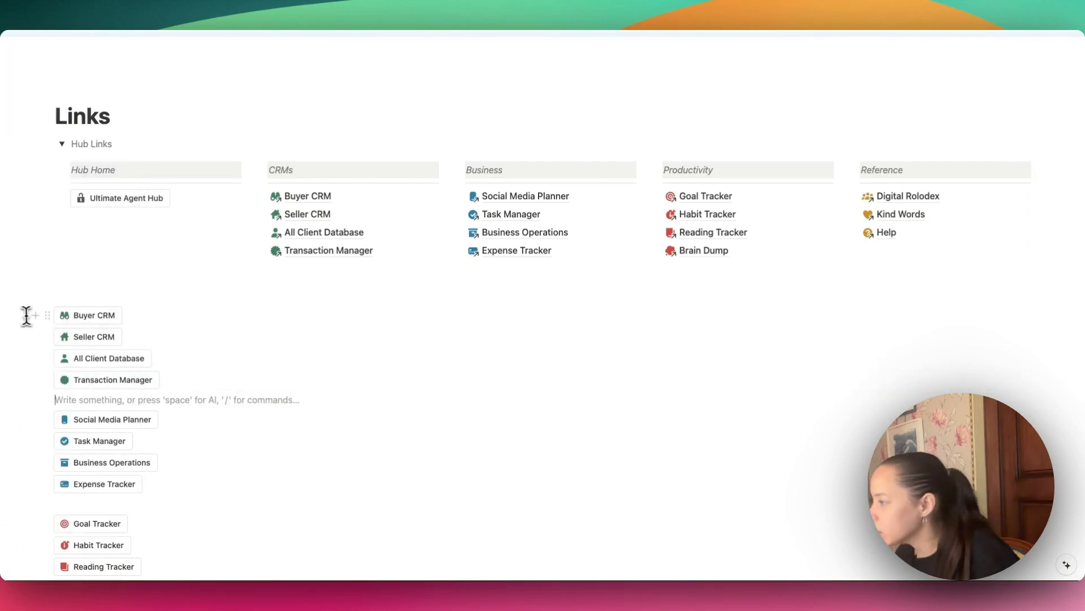
drag(27, 315, 143, 385)
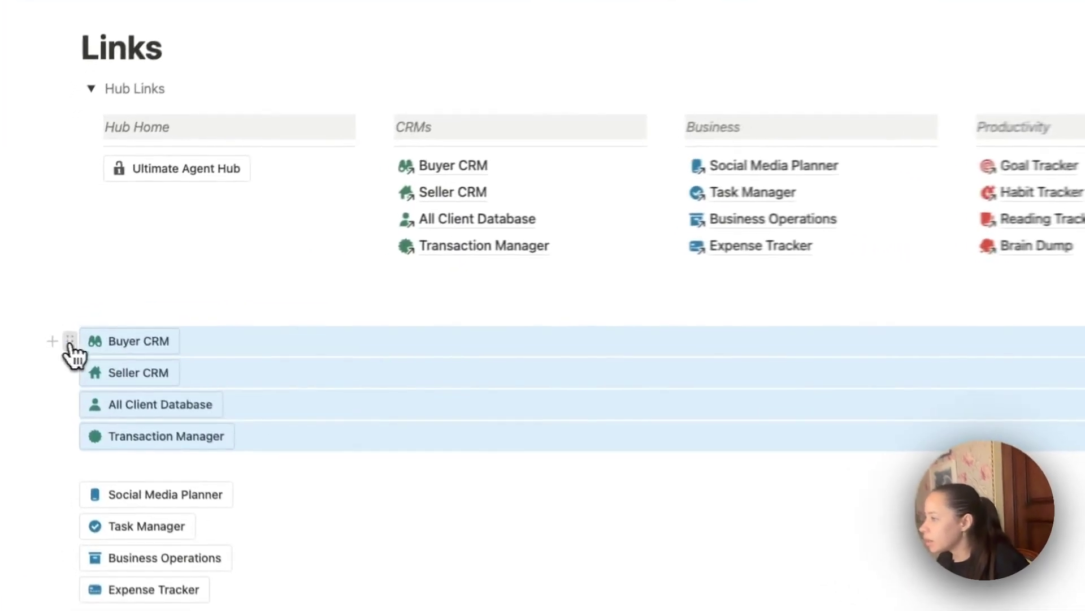
drag(69, 354, 436, 257)
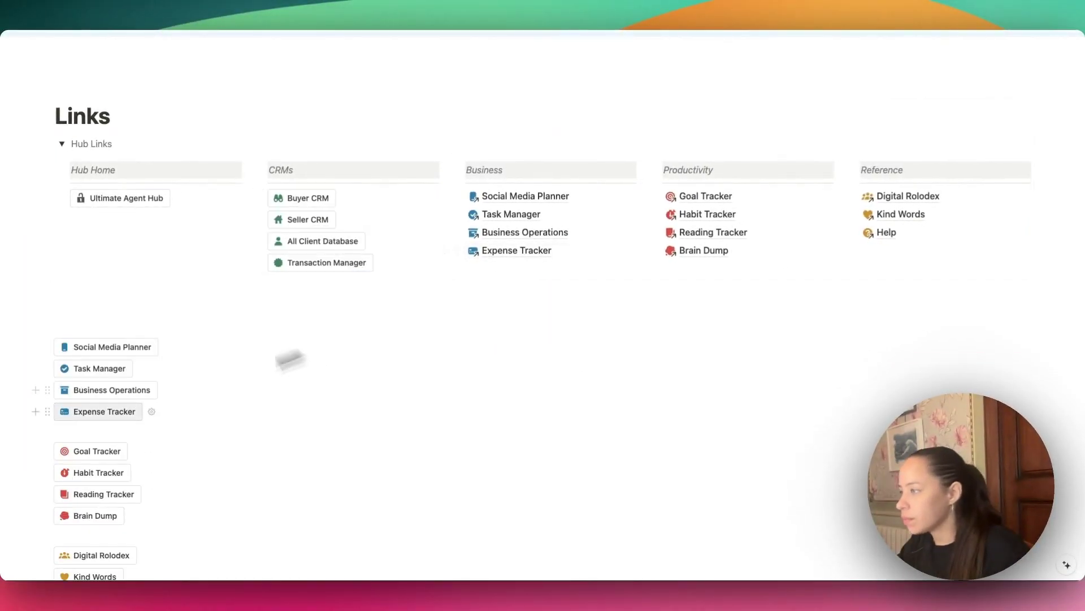
scroll(202, 385, down, 2)
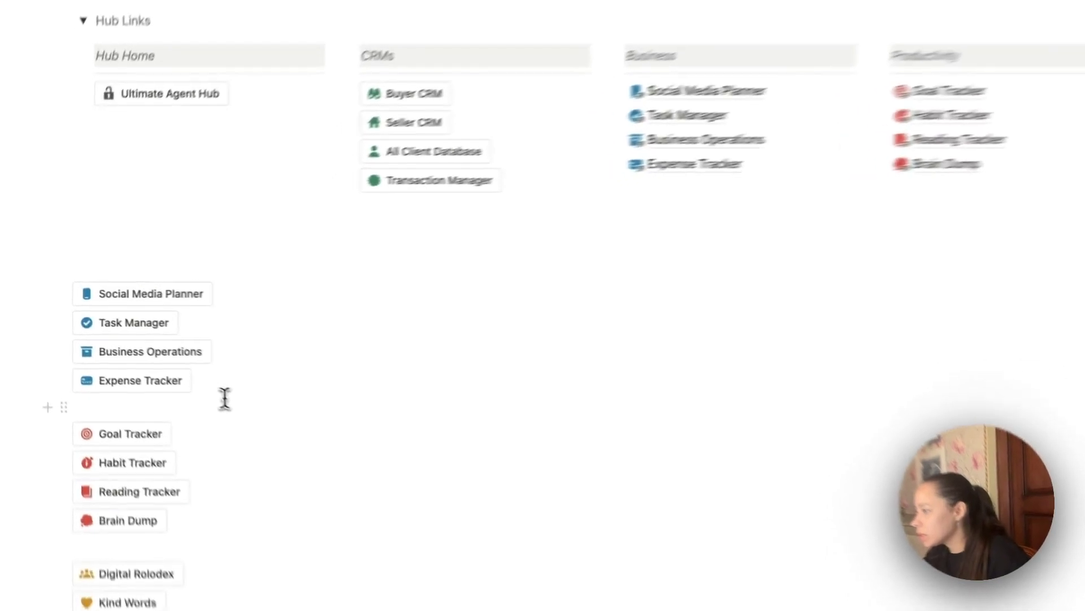
click(37, 278)
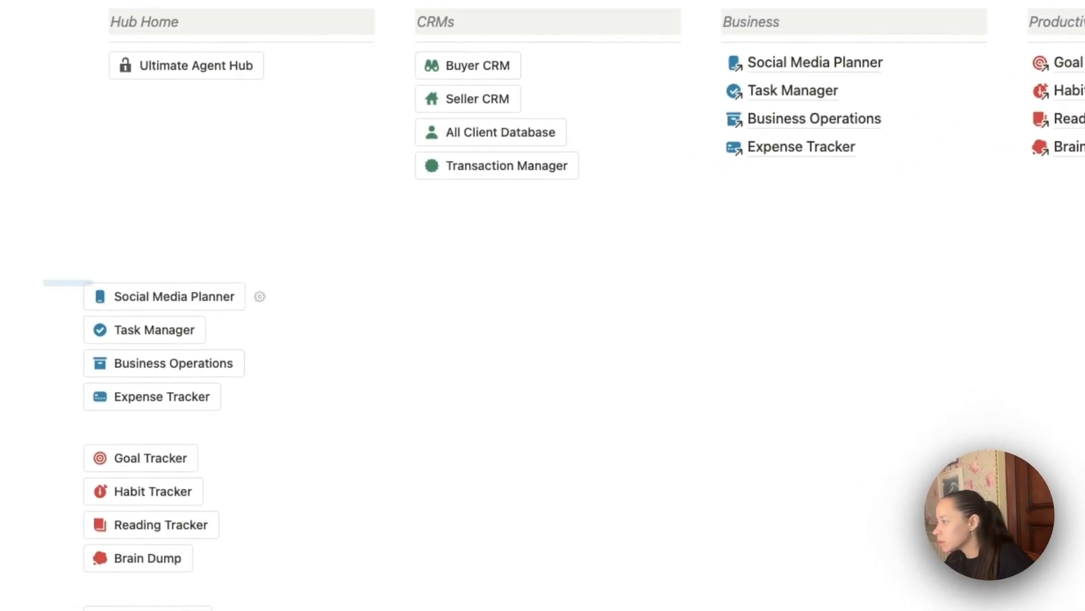
drag(225, 299, 214, 393)
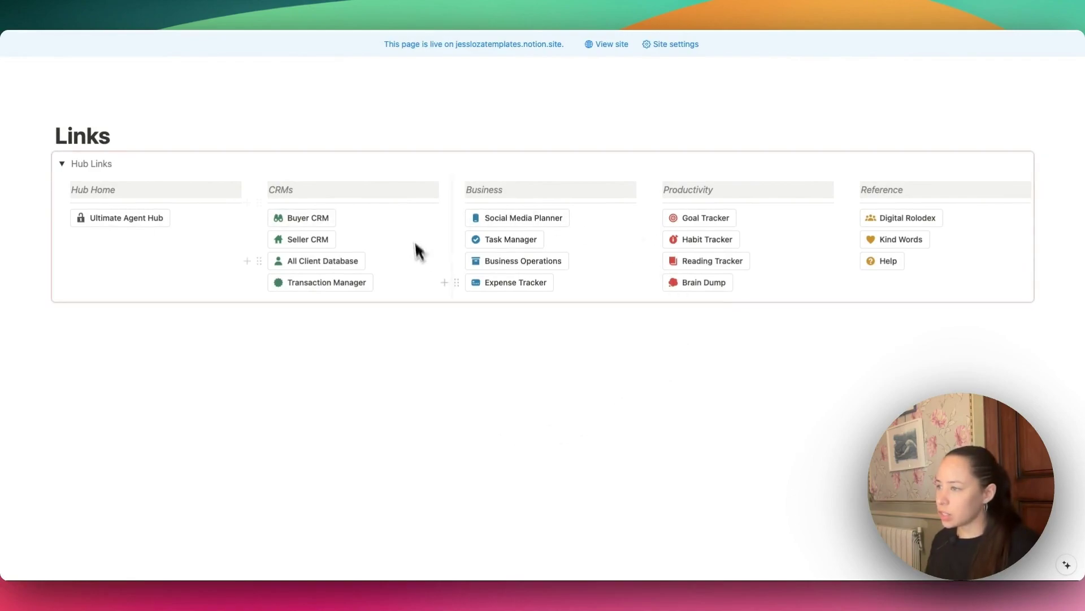
Test the new Ultimate Agent Hub button and collapse its Hub Links section
click(62, 163)
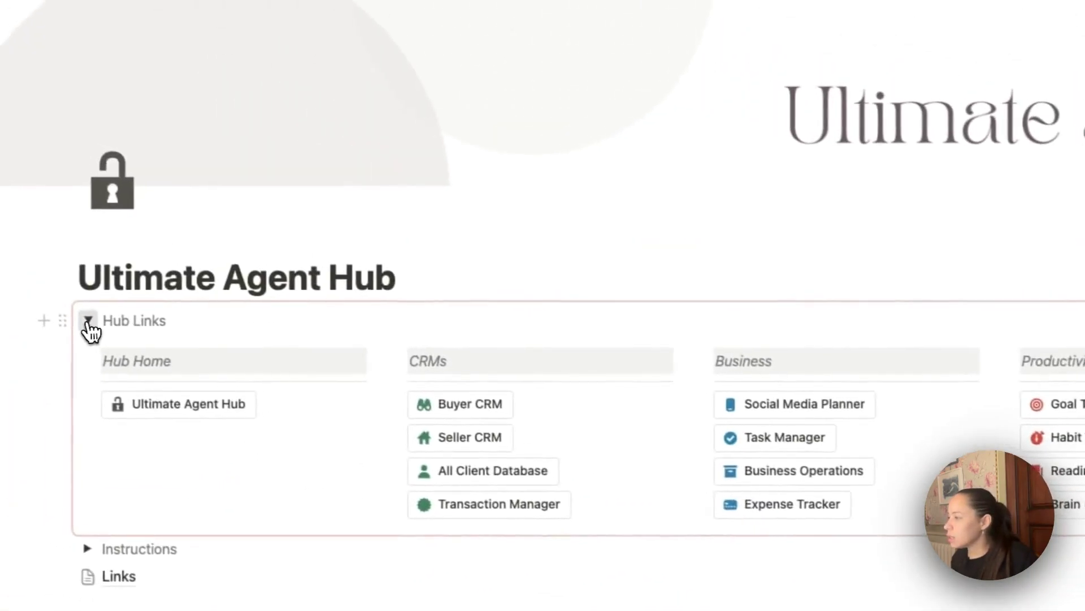
click(88, 322)
scroll(214, 374, down, 3)
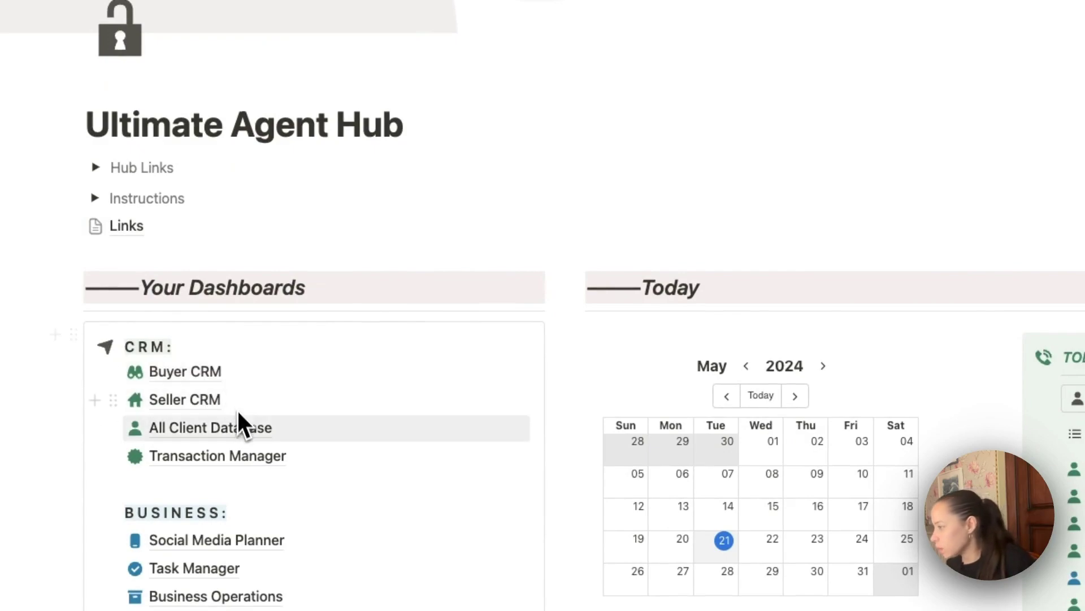
Open Transaction Manager and expand Hub Links to confirm the synced buttons appear there too
click(218, 456)
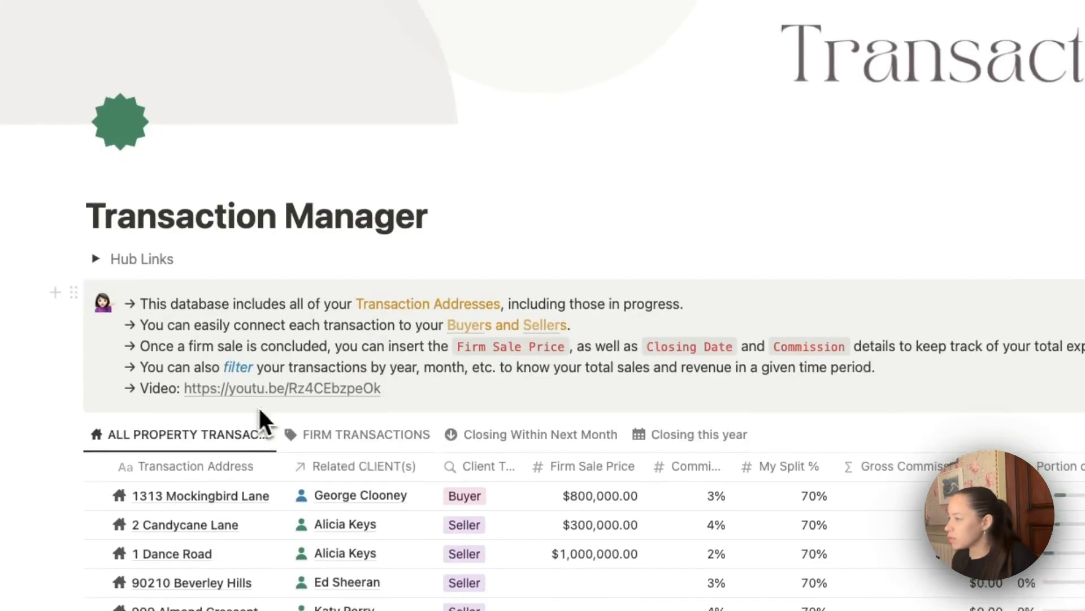
scroll(261, 417, down, 3)
click(98, 174)
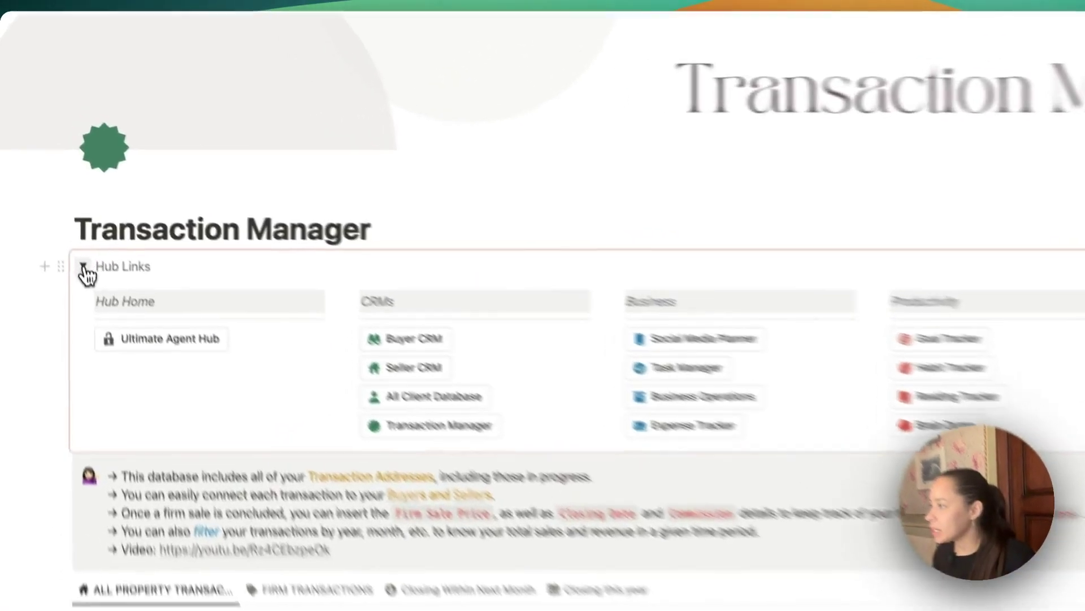
click(61, 219)
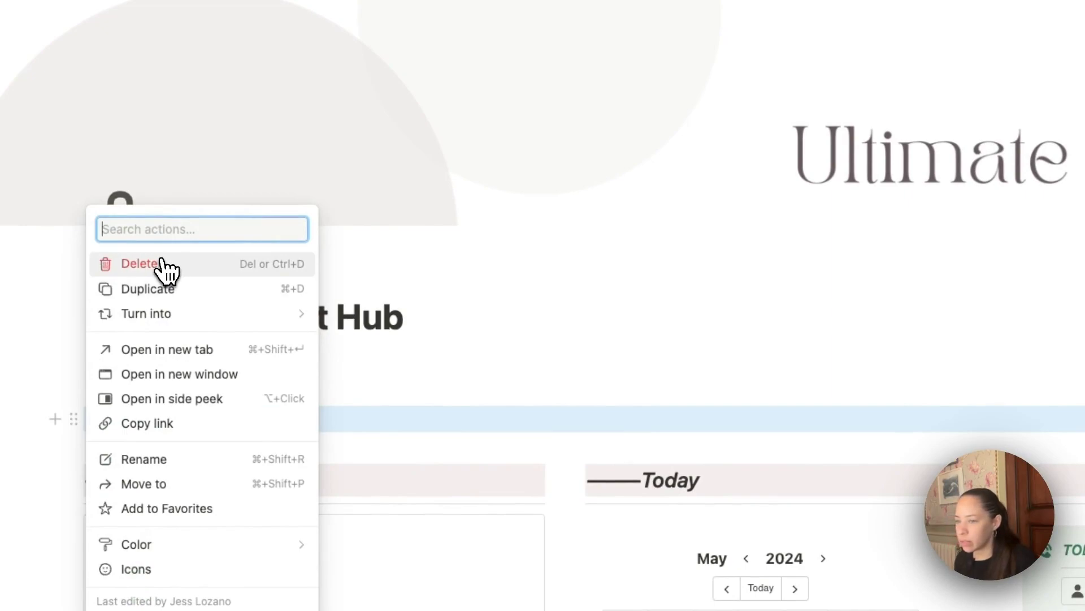
Delete the temporary Links sub-page, leaving Hub Links and Instructions under the title
click(140, 264)
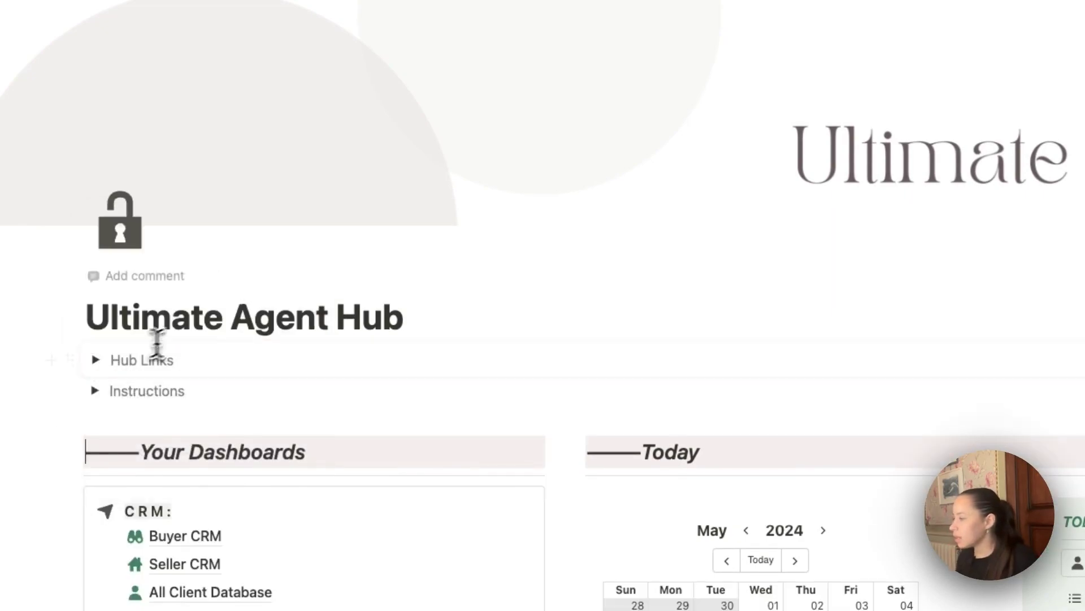
mouse_move(14, 334)
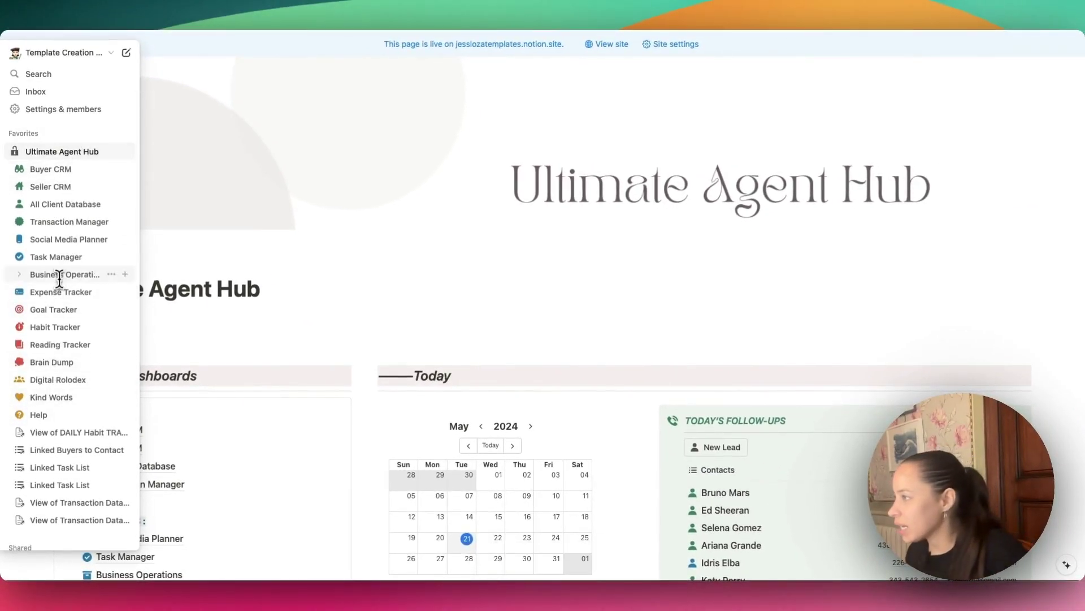
scroll(58, 279, down, 3)
scroll(59, 278, up, 3)
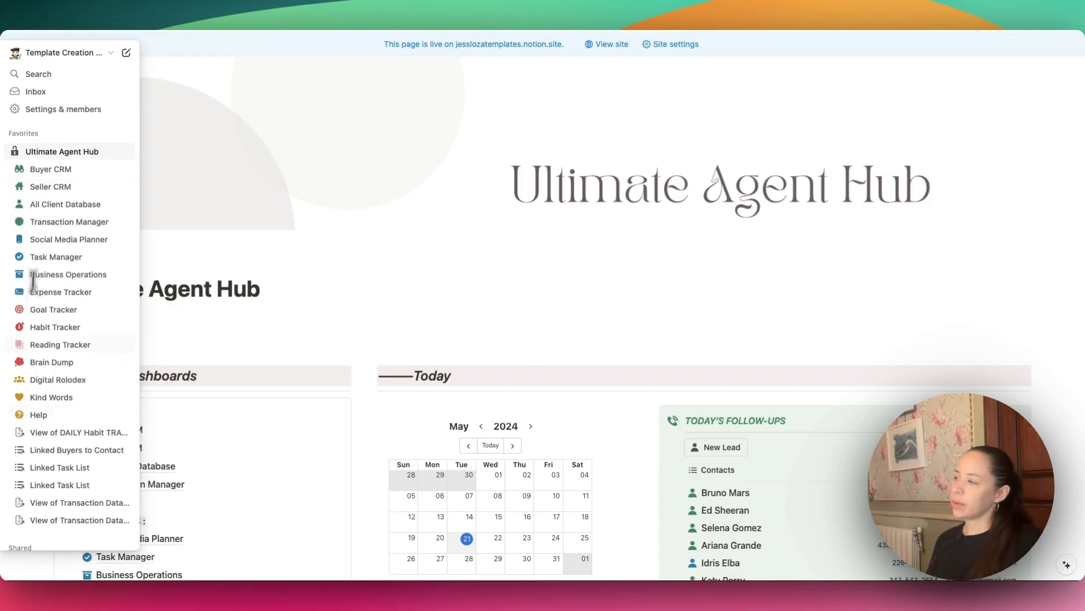
scroll(574, 285, down, 2)
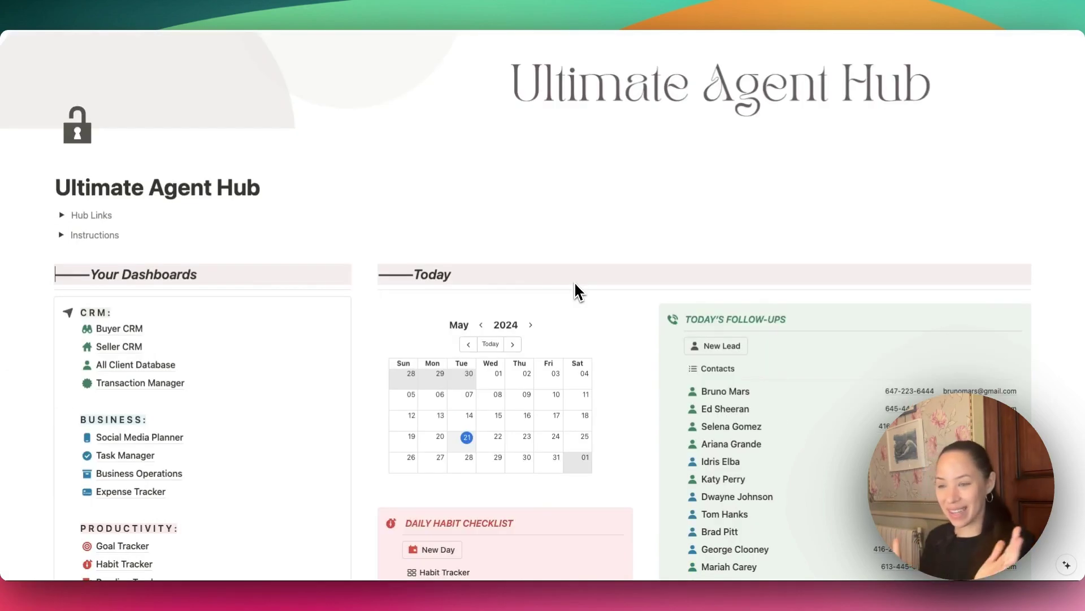